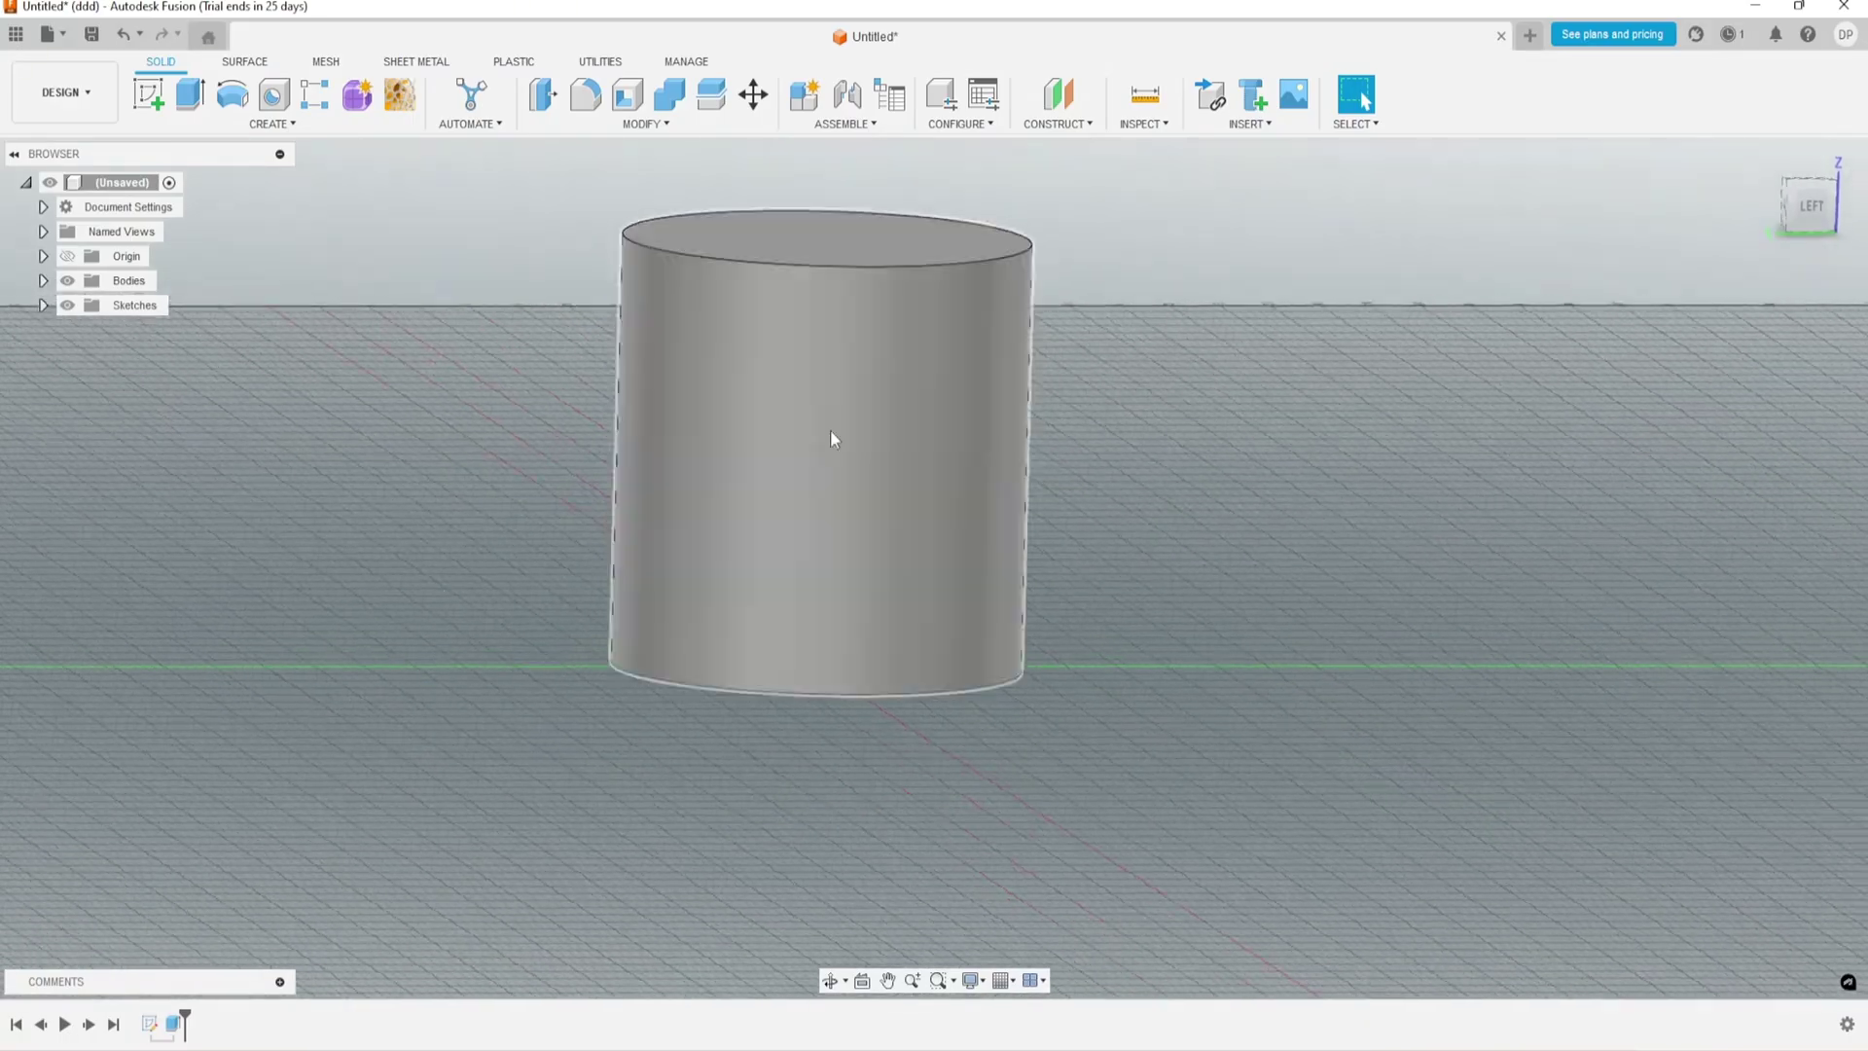
Fillet the cylinder's bottom edge, then shell it inward from the top face into an open cup.
{"action": "key", "text": "f"}
{"action": "left_click", "coordinate": [1756, 629]}
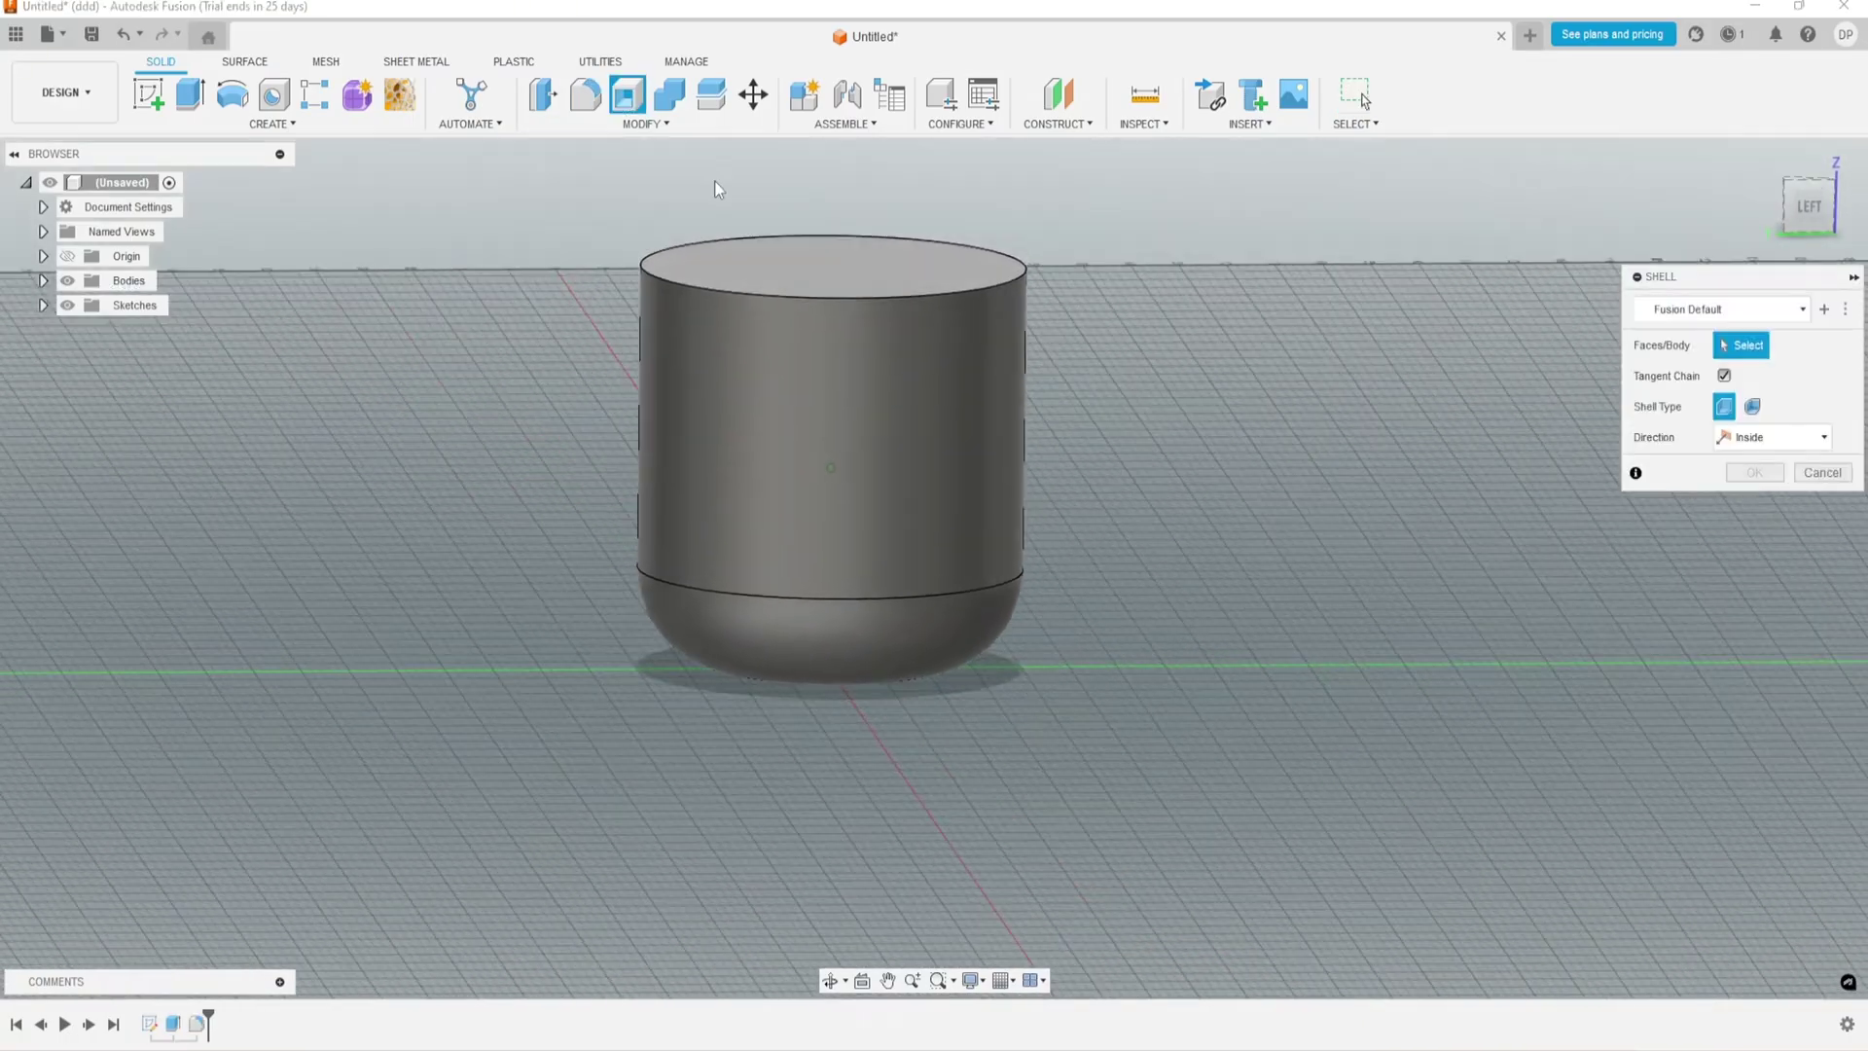
{"action": "left_click", "coordinate": [796, 281]}
{"action": "key", "text": "Return"}
{"action": "middle_click_drag", "start_coordinate": [1793, 516], "coordinate": [1319, 866], "text": "shift"}
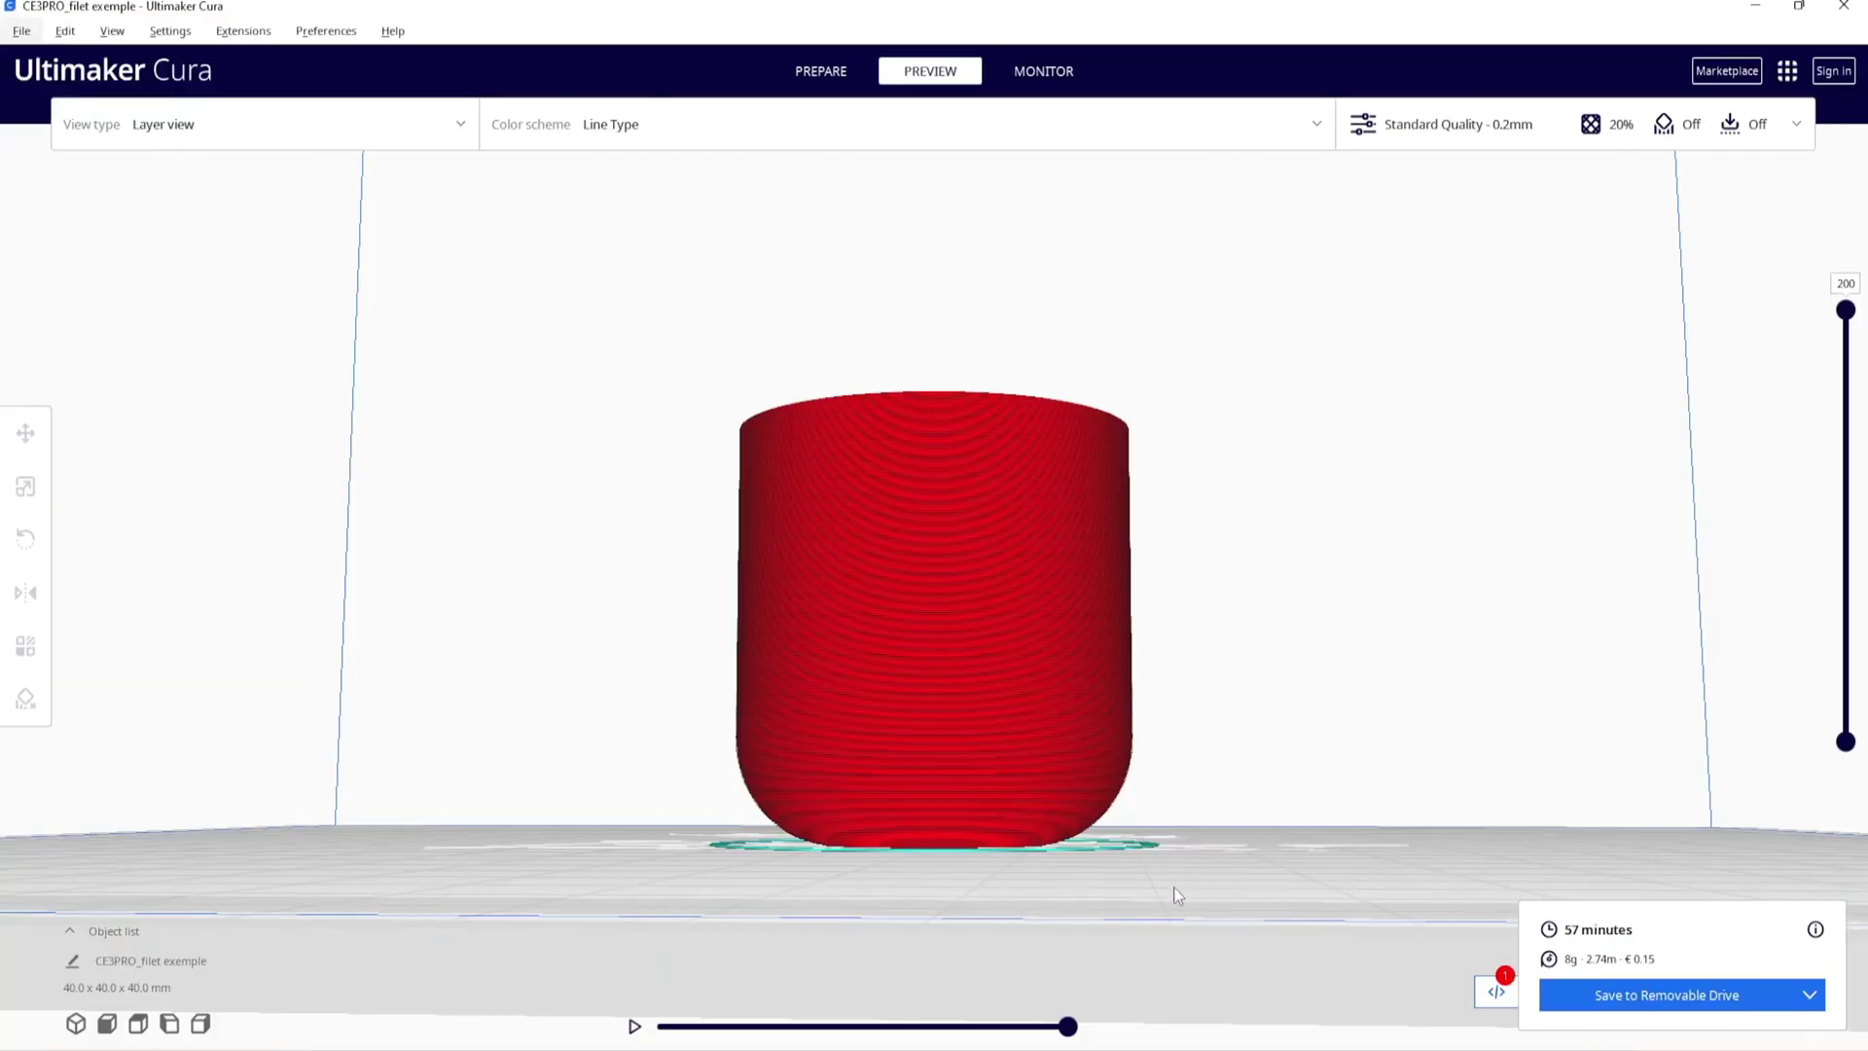
{"action": "right_click_drag", "start_coordinate": [1121, 893], "coordinate": [1226, 856]}
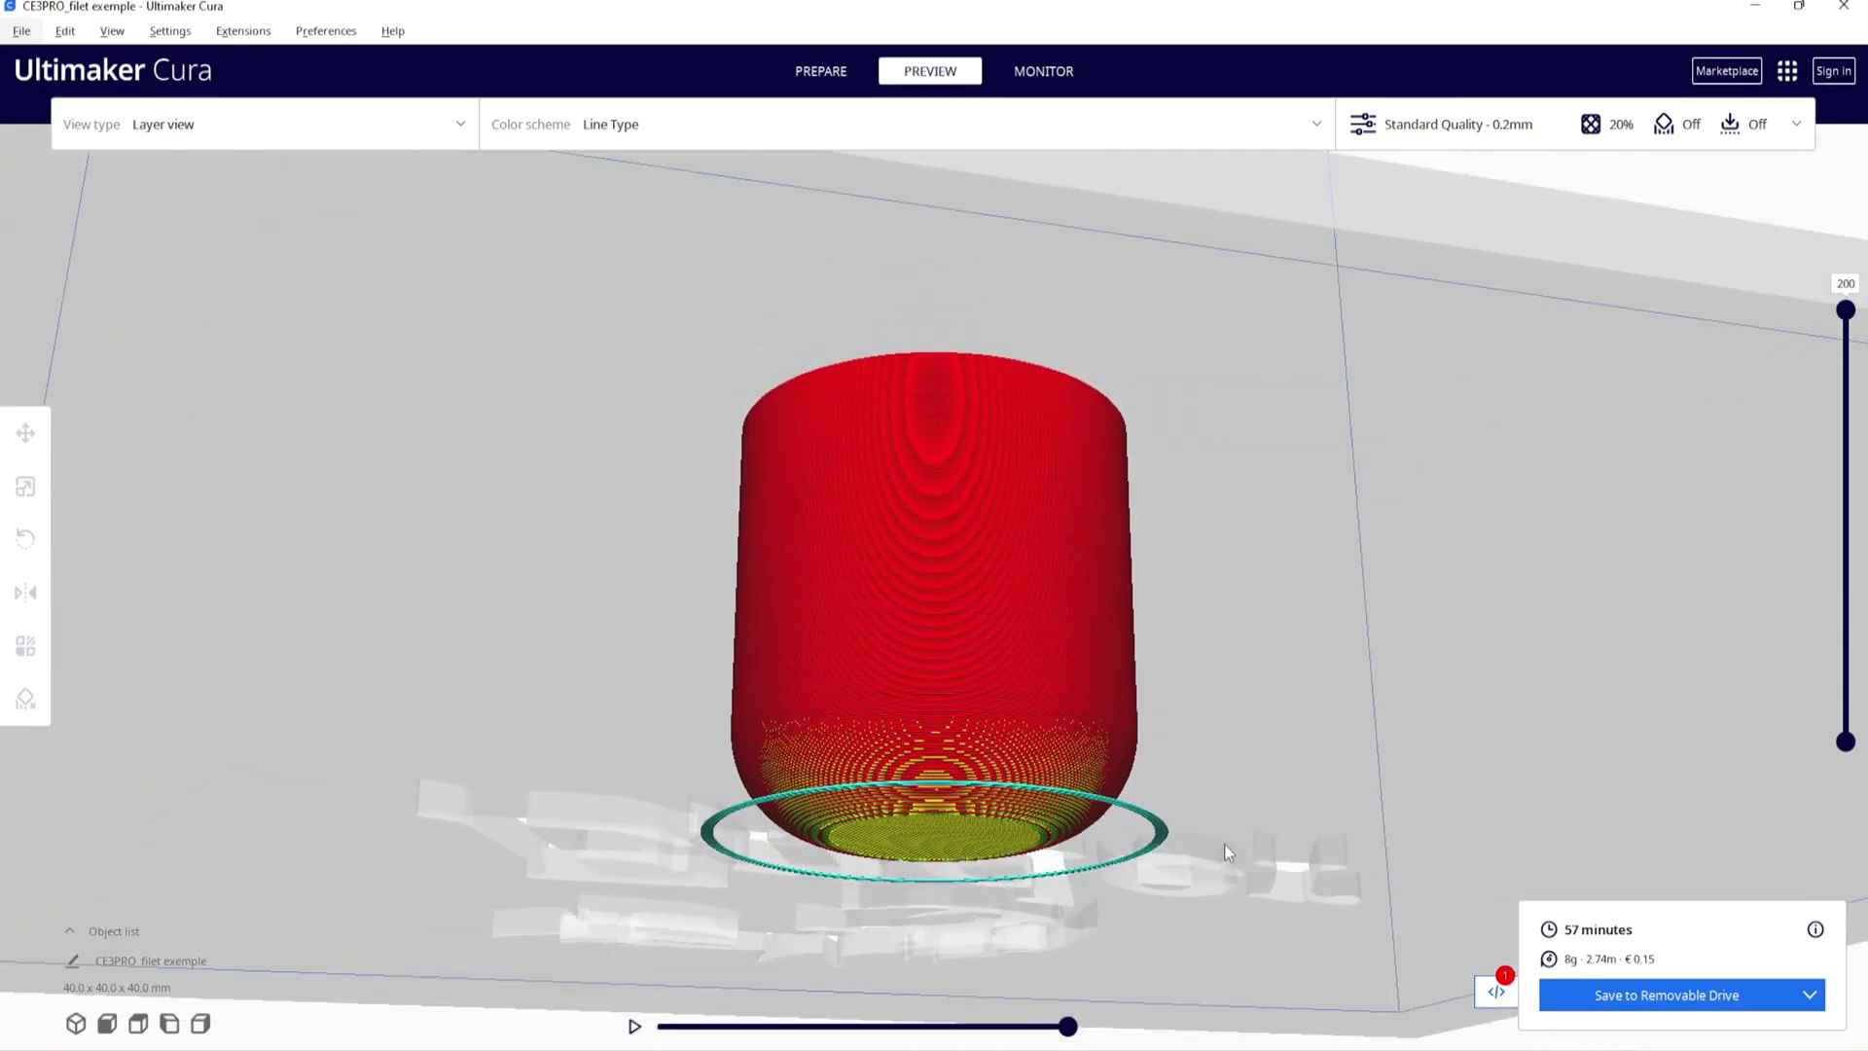
{"action": "scroll", "coordinate": [1039, 844], "scroll_direction": "up", "scroll_amount": 3}
{"action": "right_click_drag", "start_coordinate": [1039, 845], "coordinate": [831, 846]}
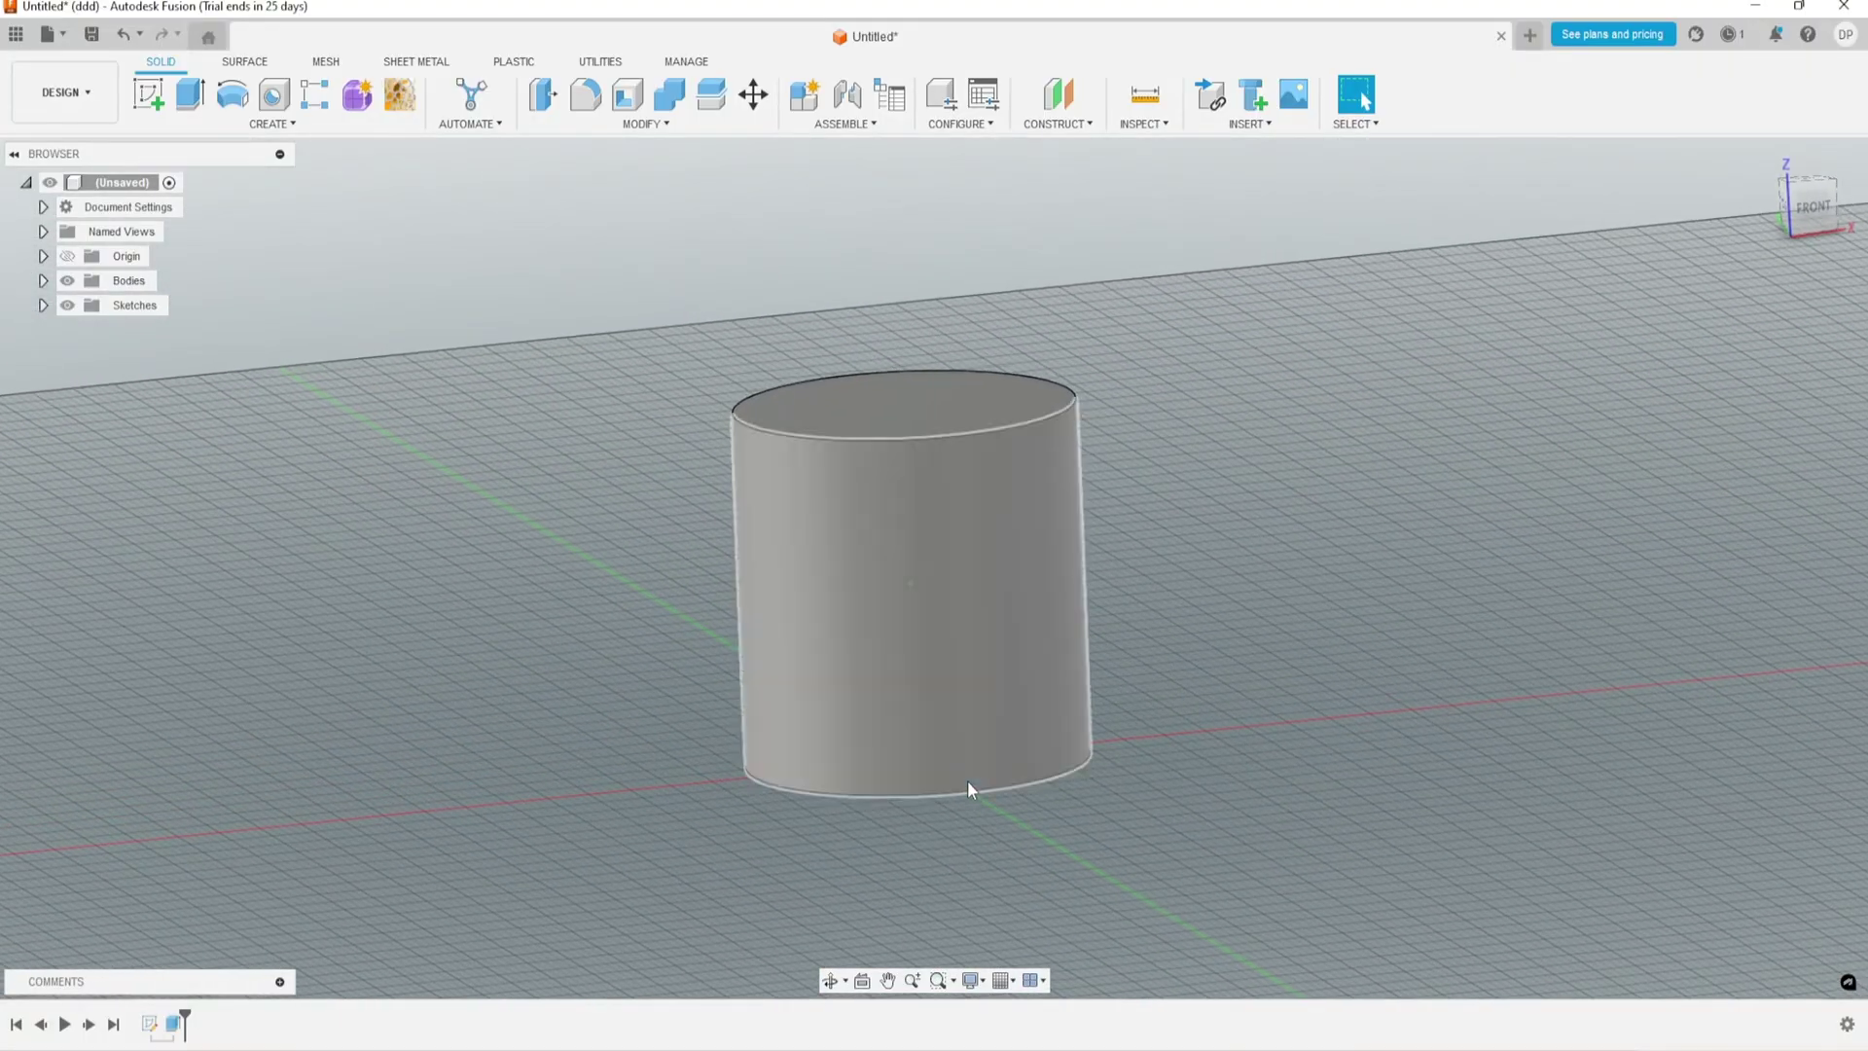
Chamfer the cylinder's bottom edge.
{"action": "left_click", "coordinate": [642, 123]}
{"action": "left_click", "coordinate": [574, 205]}
{"action": "left_click", "coordinate": [935, 730]}
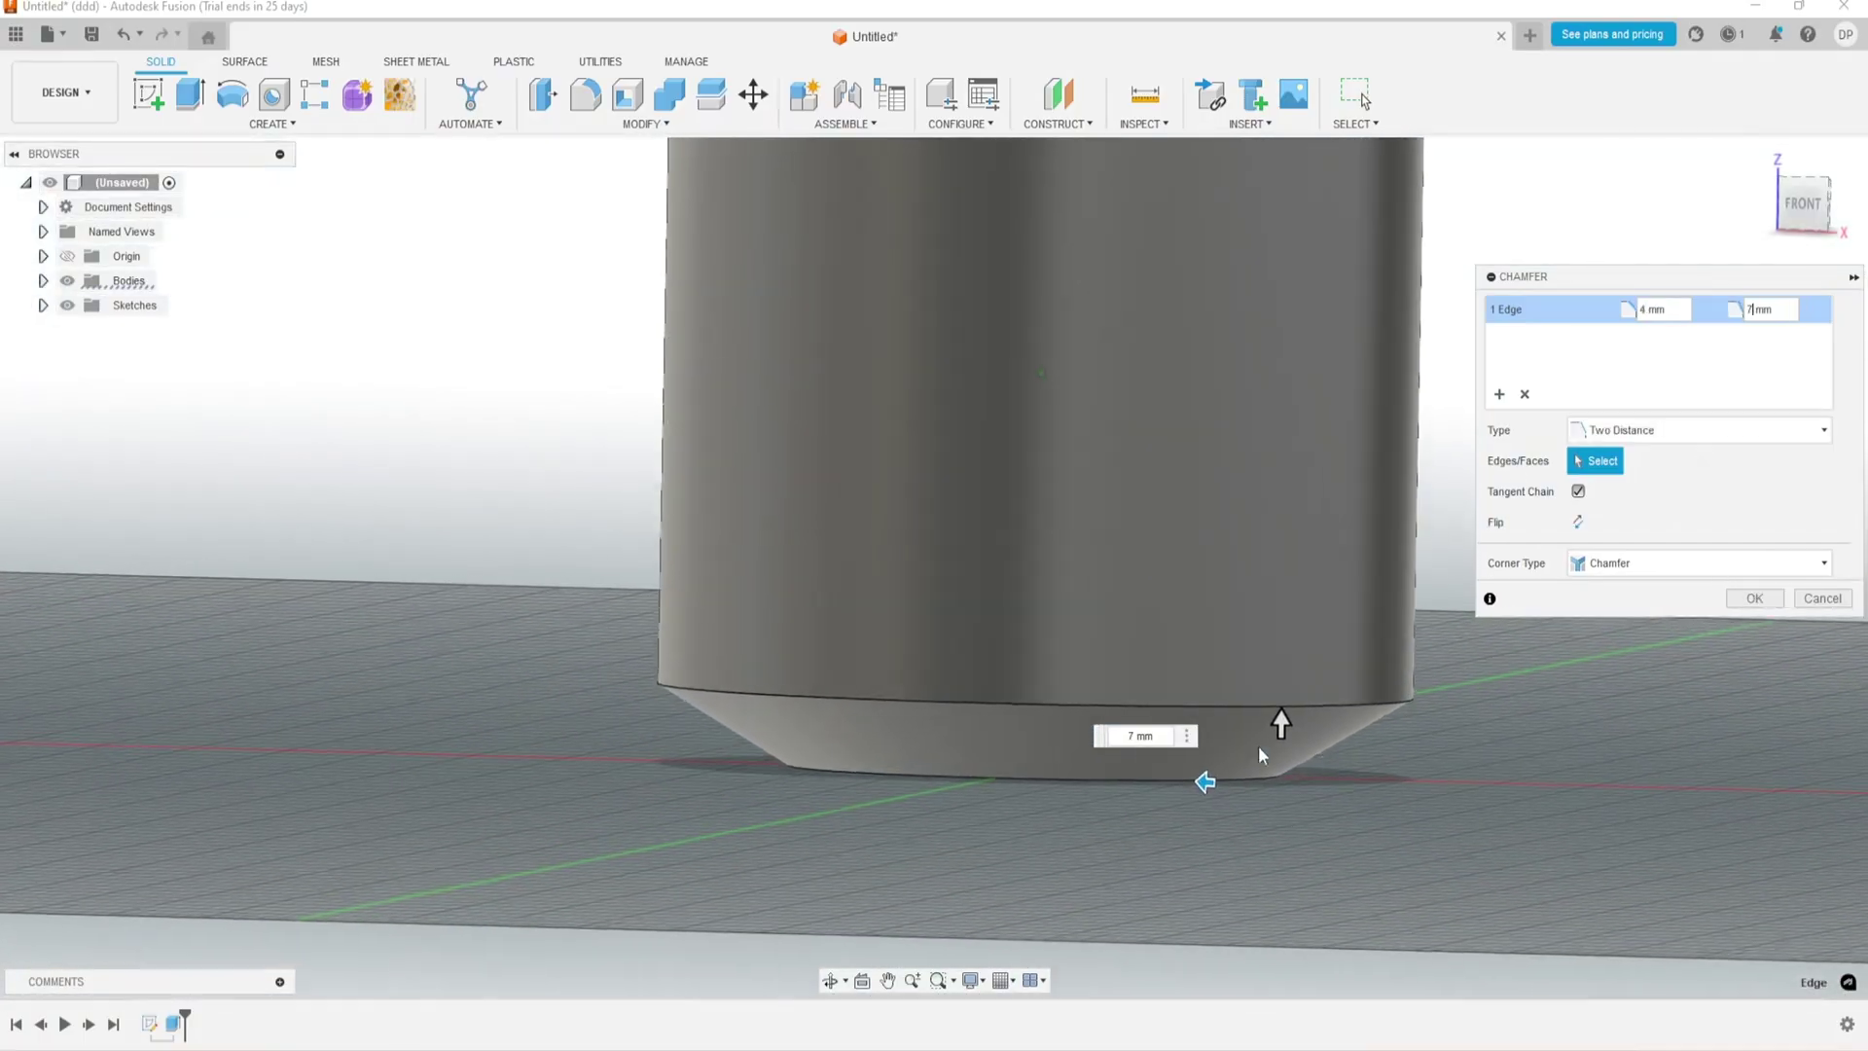
{"action": "key", "text": "Return"}
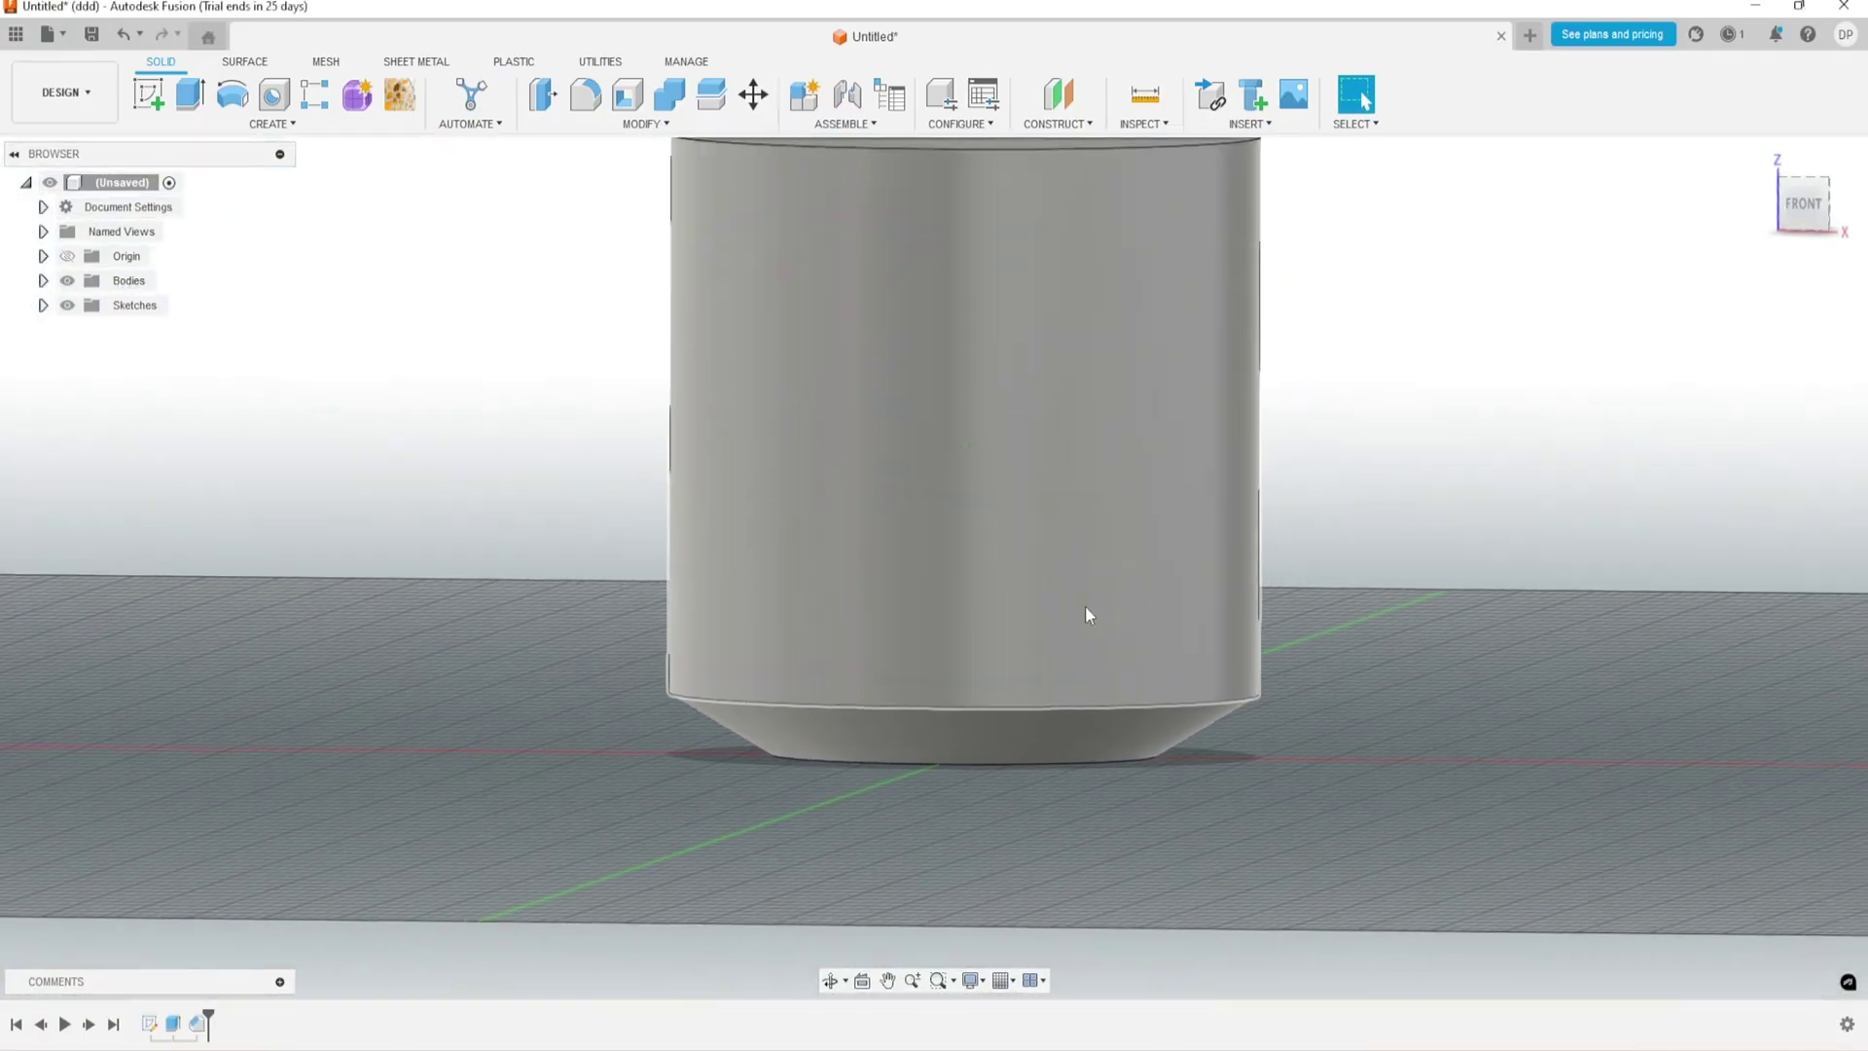
Add a 6 mm fillet on the edge just above the chamfer.
{"action": "scroll", "coordinate": [651, 775], "scroll_direction": "down", "scroll_amount": 3}
{"action": "key", "text": "f"}
{"action": "left_click", "coordinate": [764, 717]}
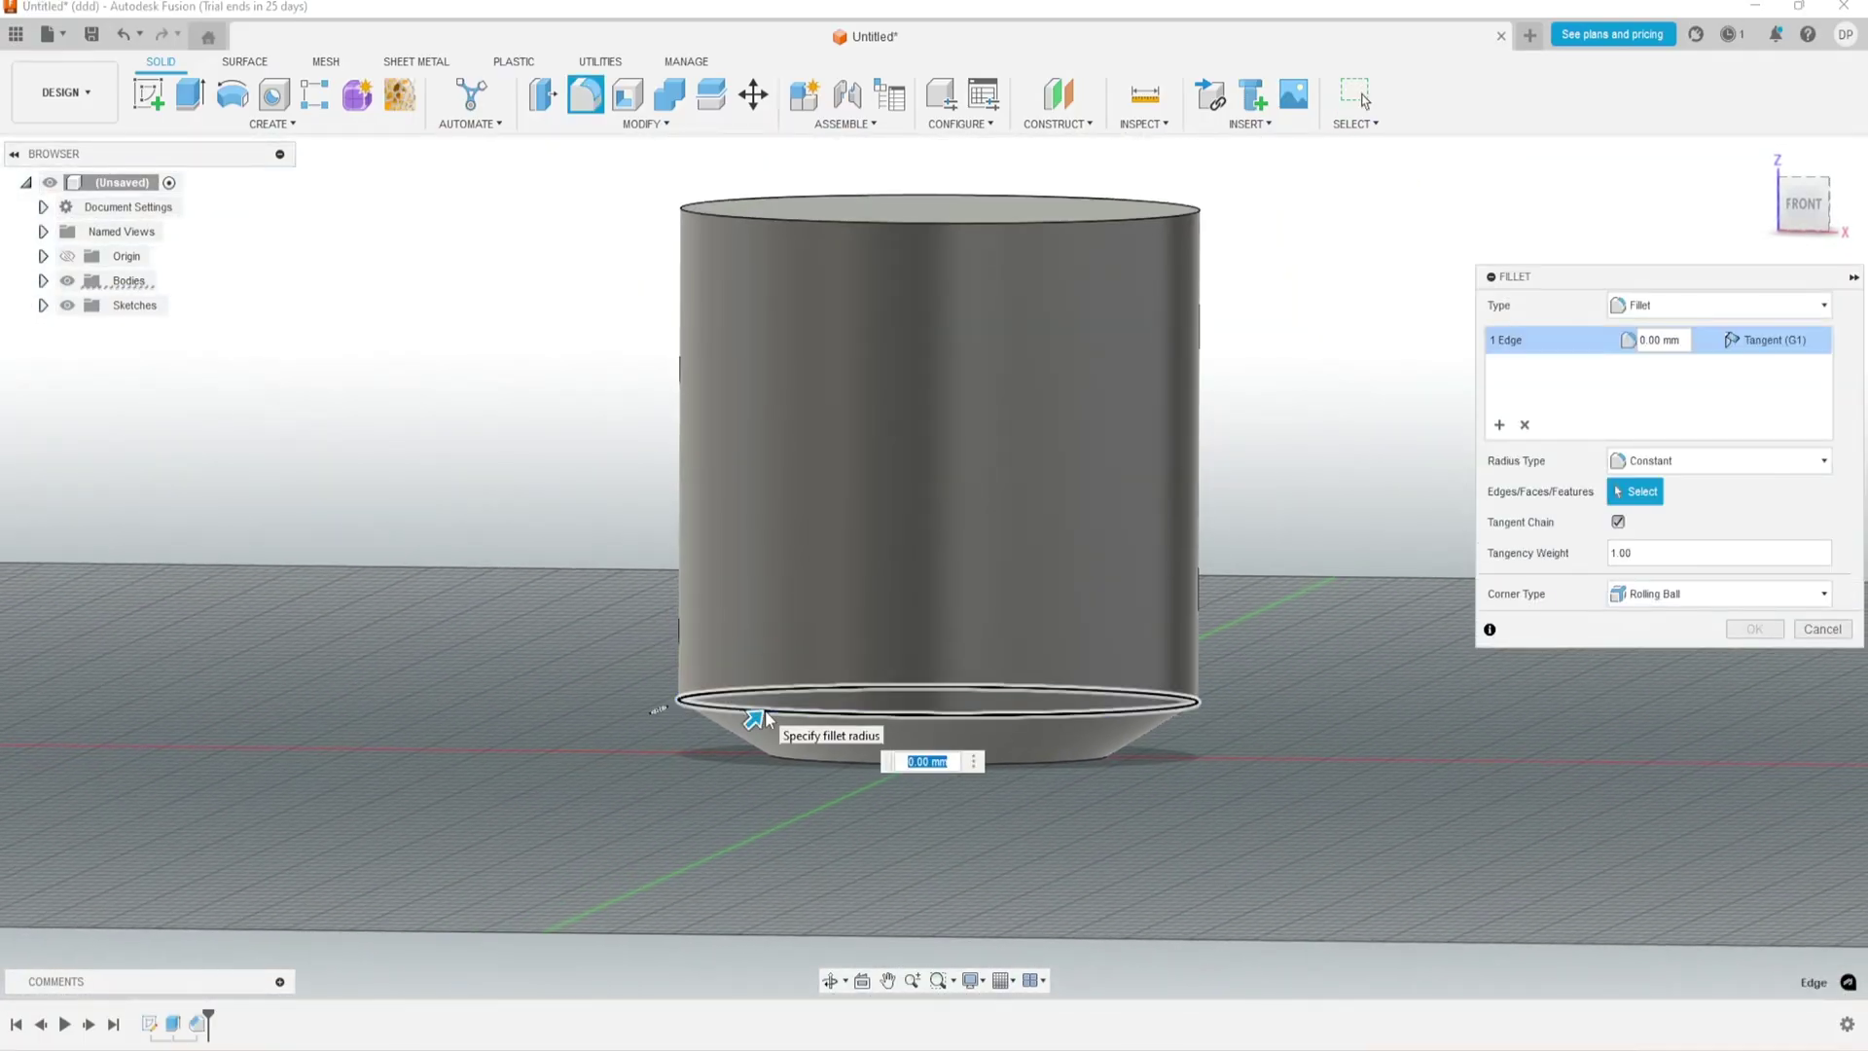
{"action": "left_click", "coordinate": [1737, 630]}
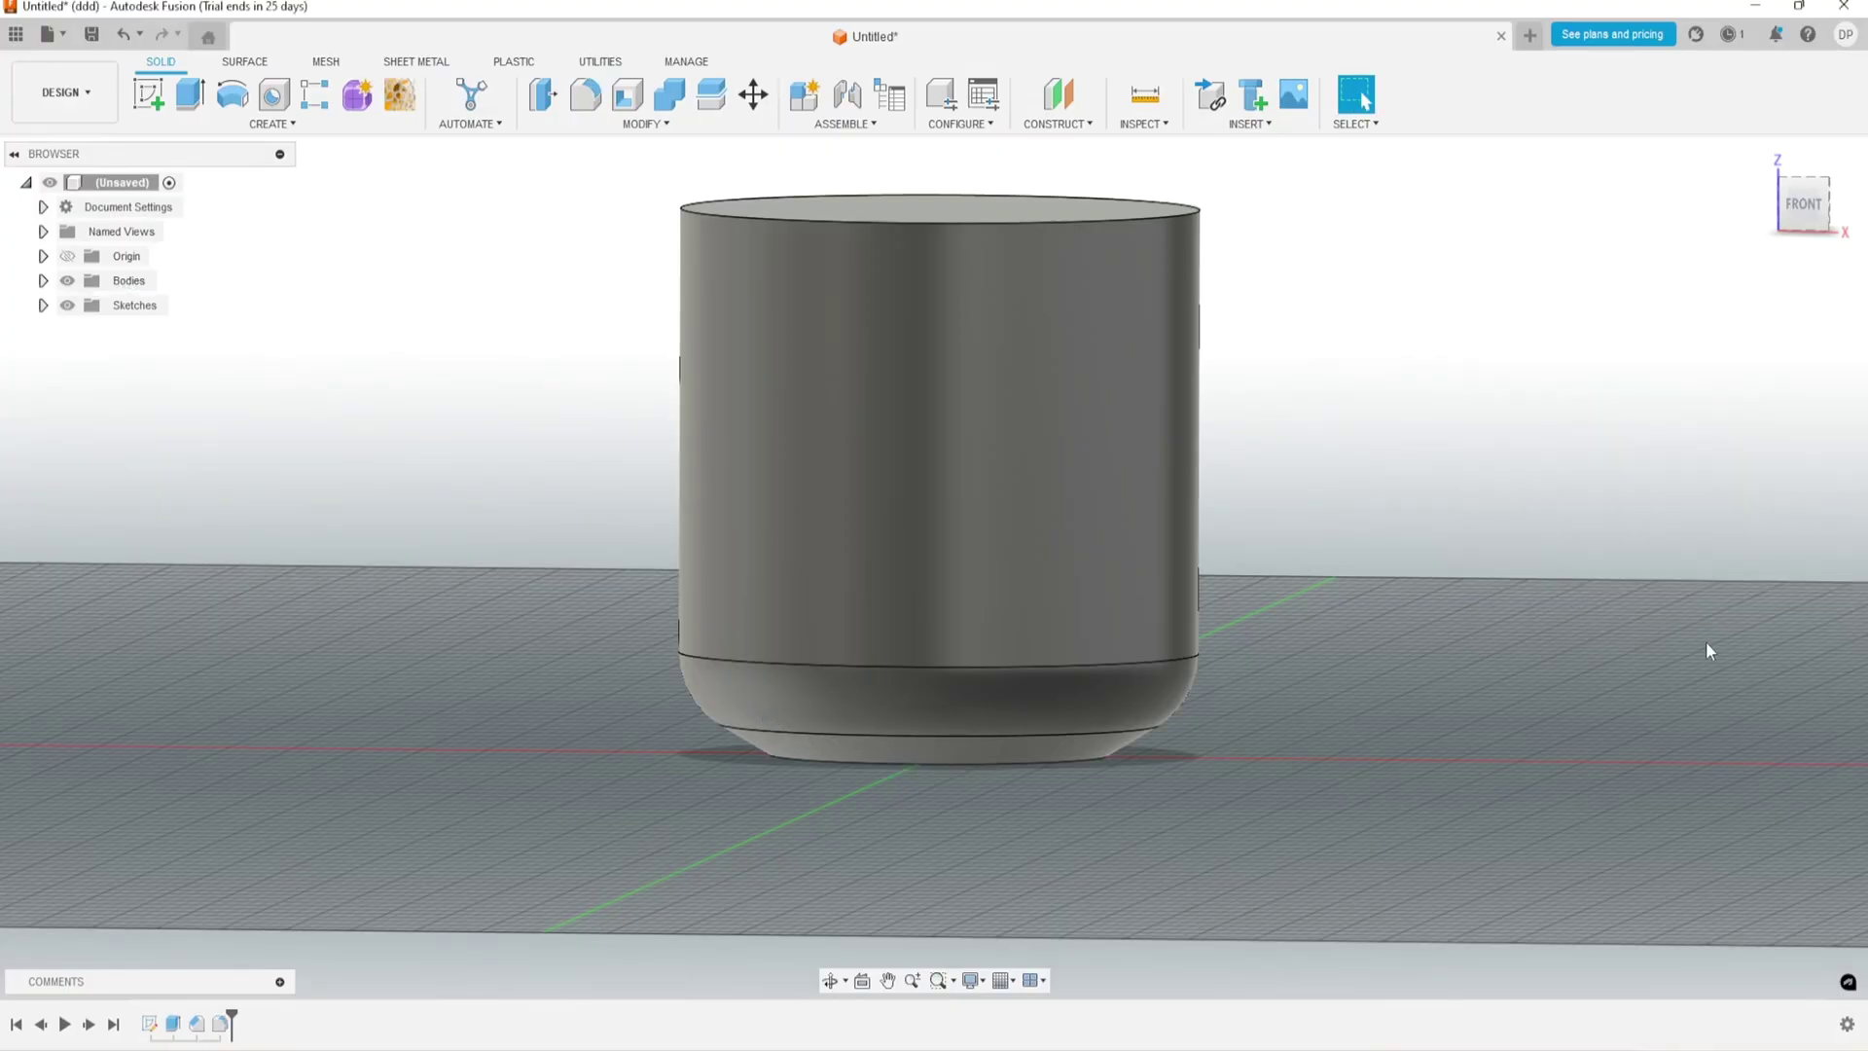
{"action": "scroll", "coordinate": [1001, 843], "scroll_direction": "up", "scroll_amount": 5}
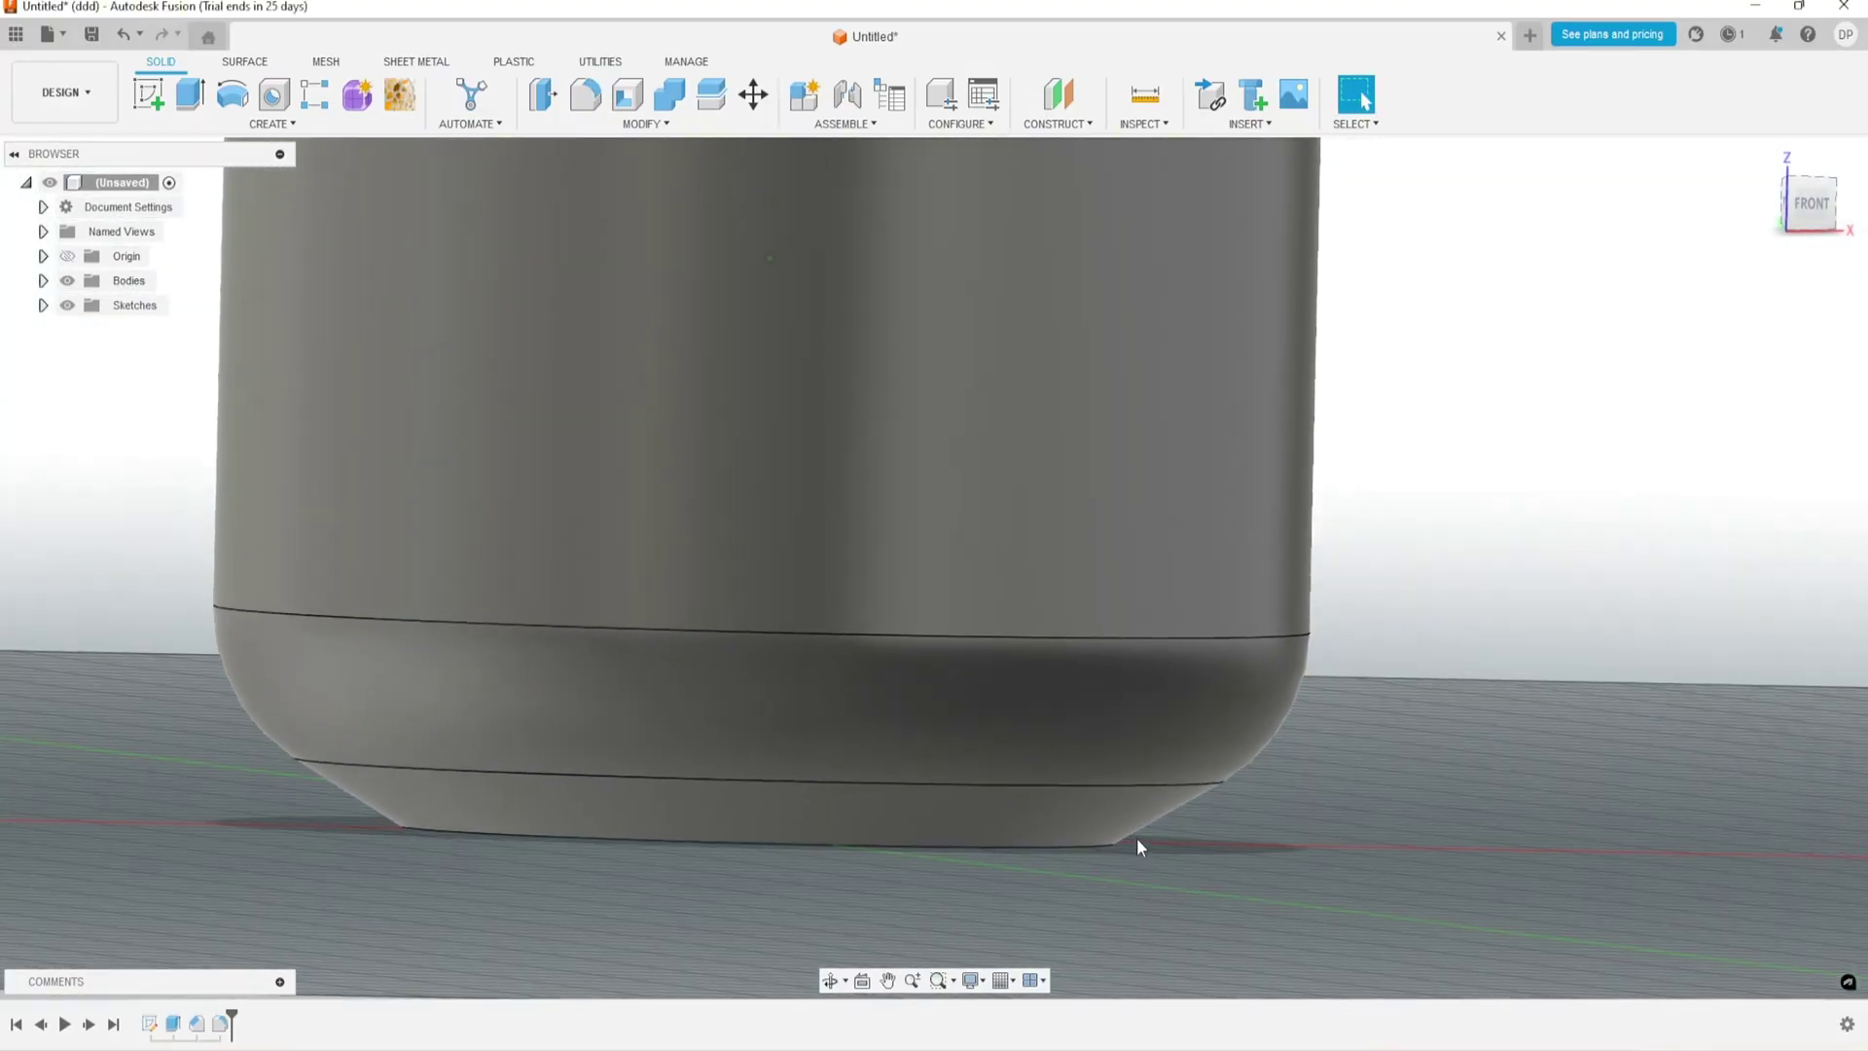
{"action": "middle_click_drag", "start_coordinate": [1138, 847], "coordinate": [994, 1012], "text": "shift"}
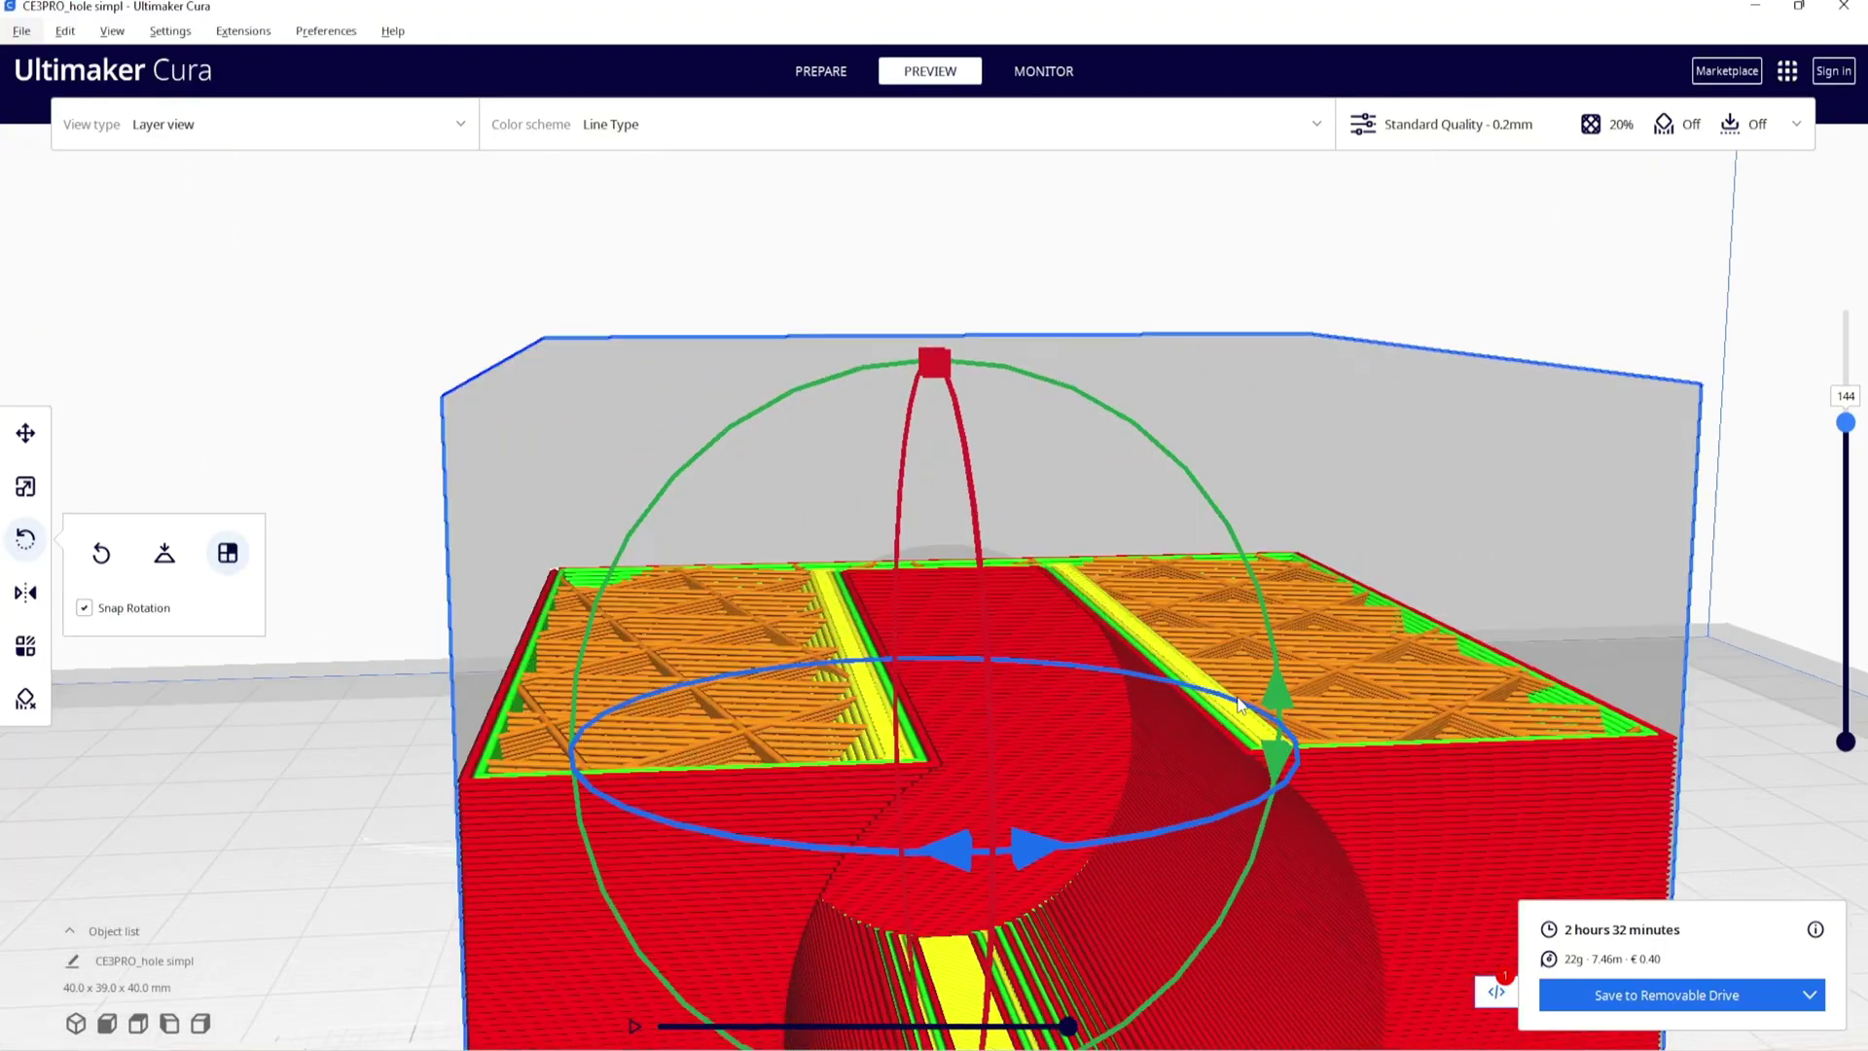
{"action": "left_click_drag", "start_coordinate": [1846, 422], "coordinate": [1853, 405]}
{"action": "right_click_drag", "start_coordinate": [1833, 789], "coordinate": [1822, 736]}
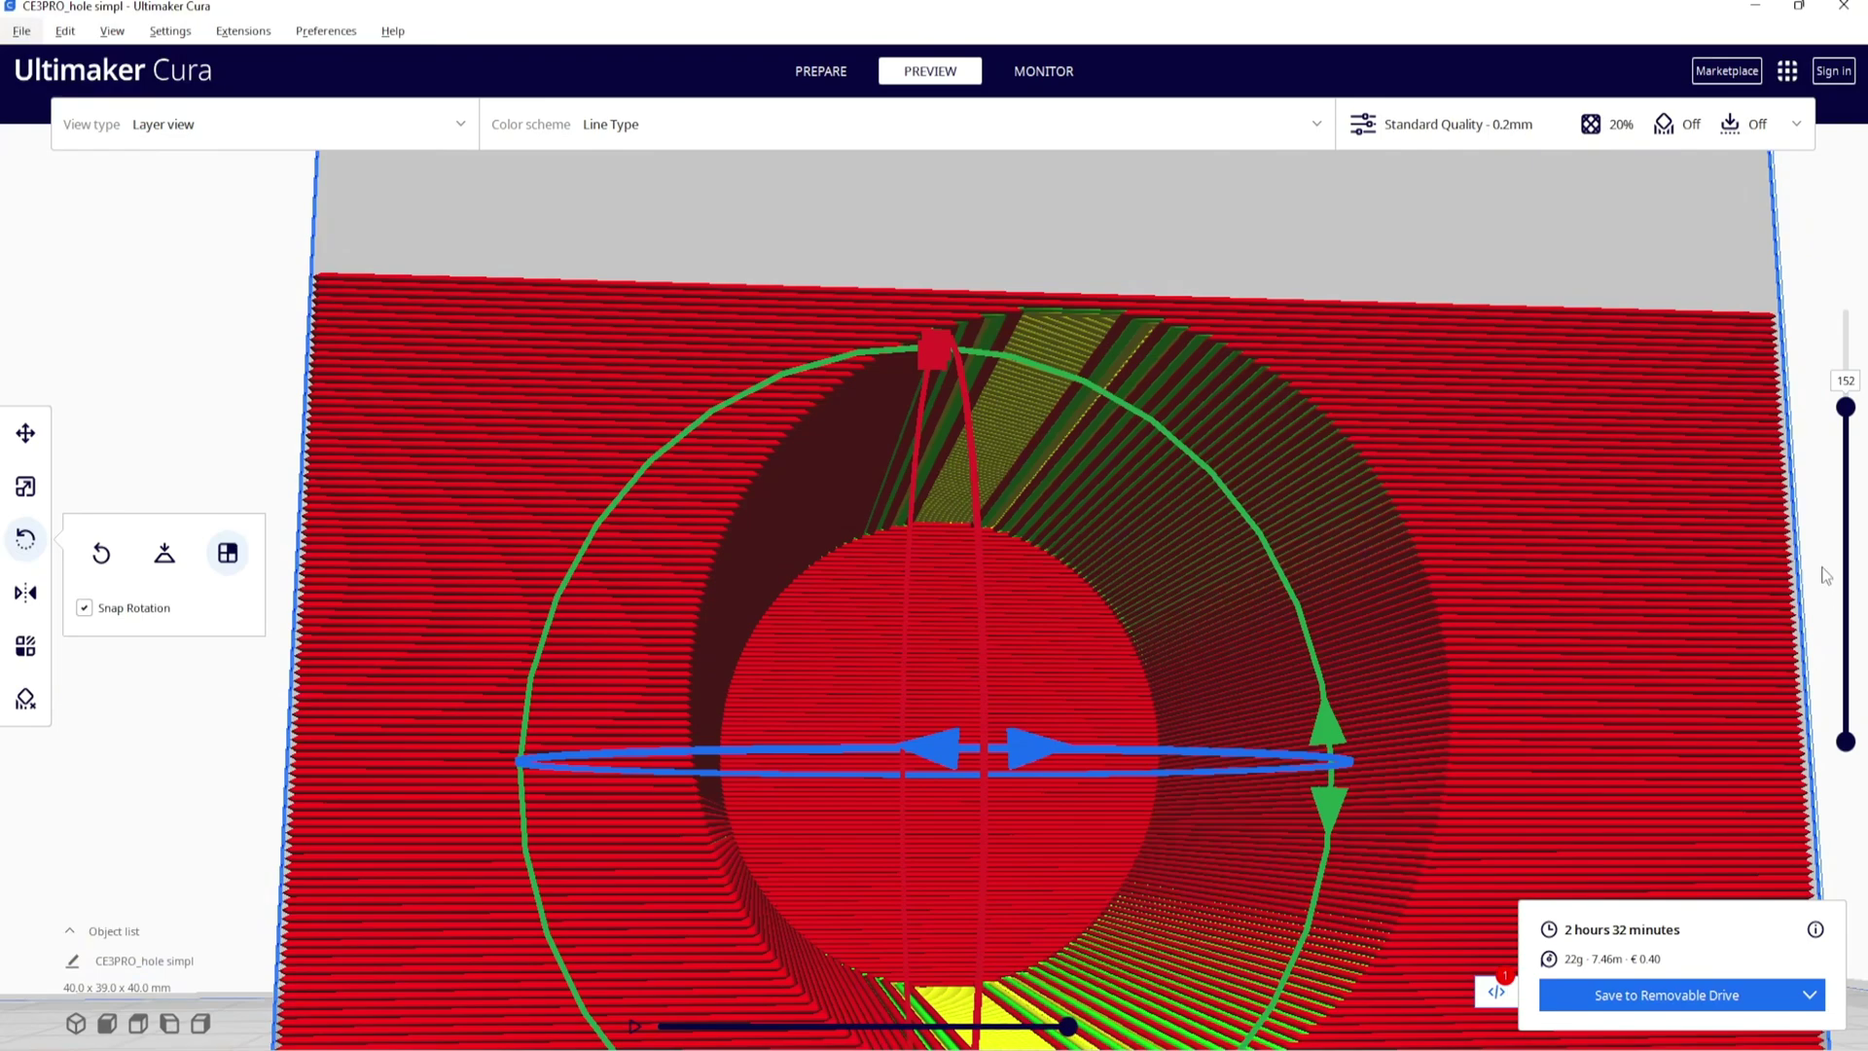
{"action": "right_click_drag", "start_coordinate": [1827, 576], "coordinate": [1788, 603]}
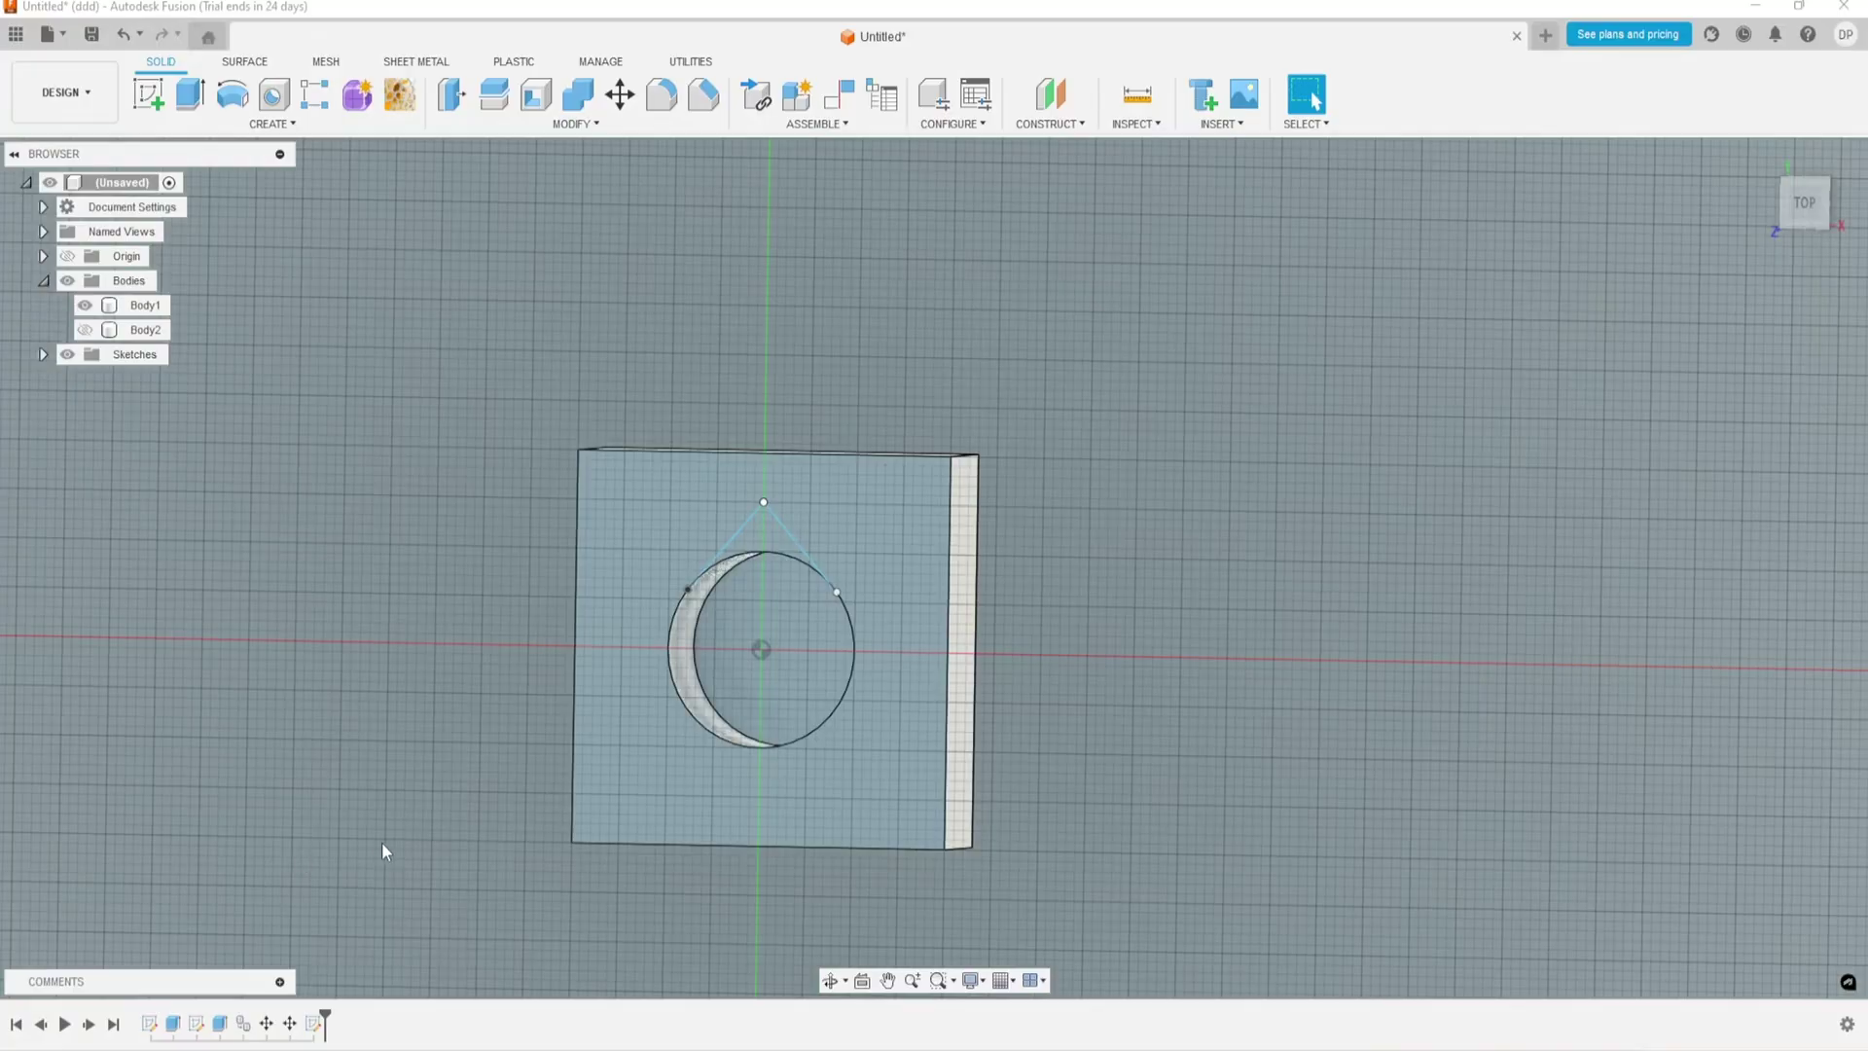
Cut-extrude the triangle profile up to the block's far face, turning the hole into a teardrop.
{"action": "middle_click_drag", "start_coordinate": [381, 844], "coordinate": [469, 855], "text": "shift"}
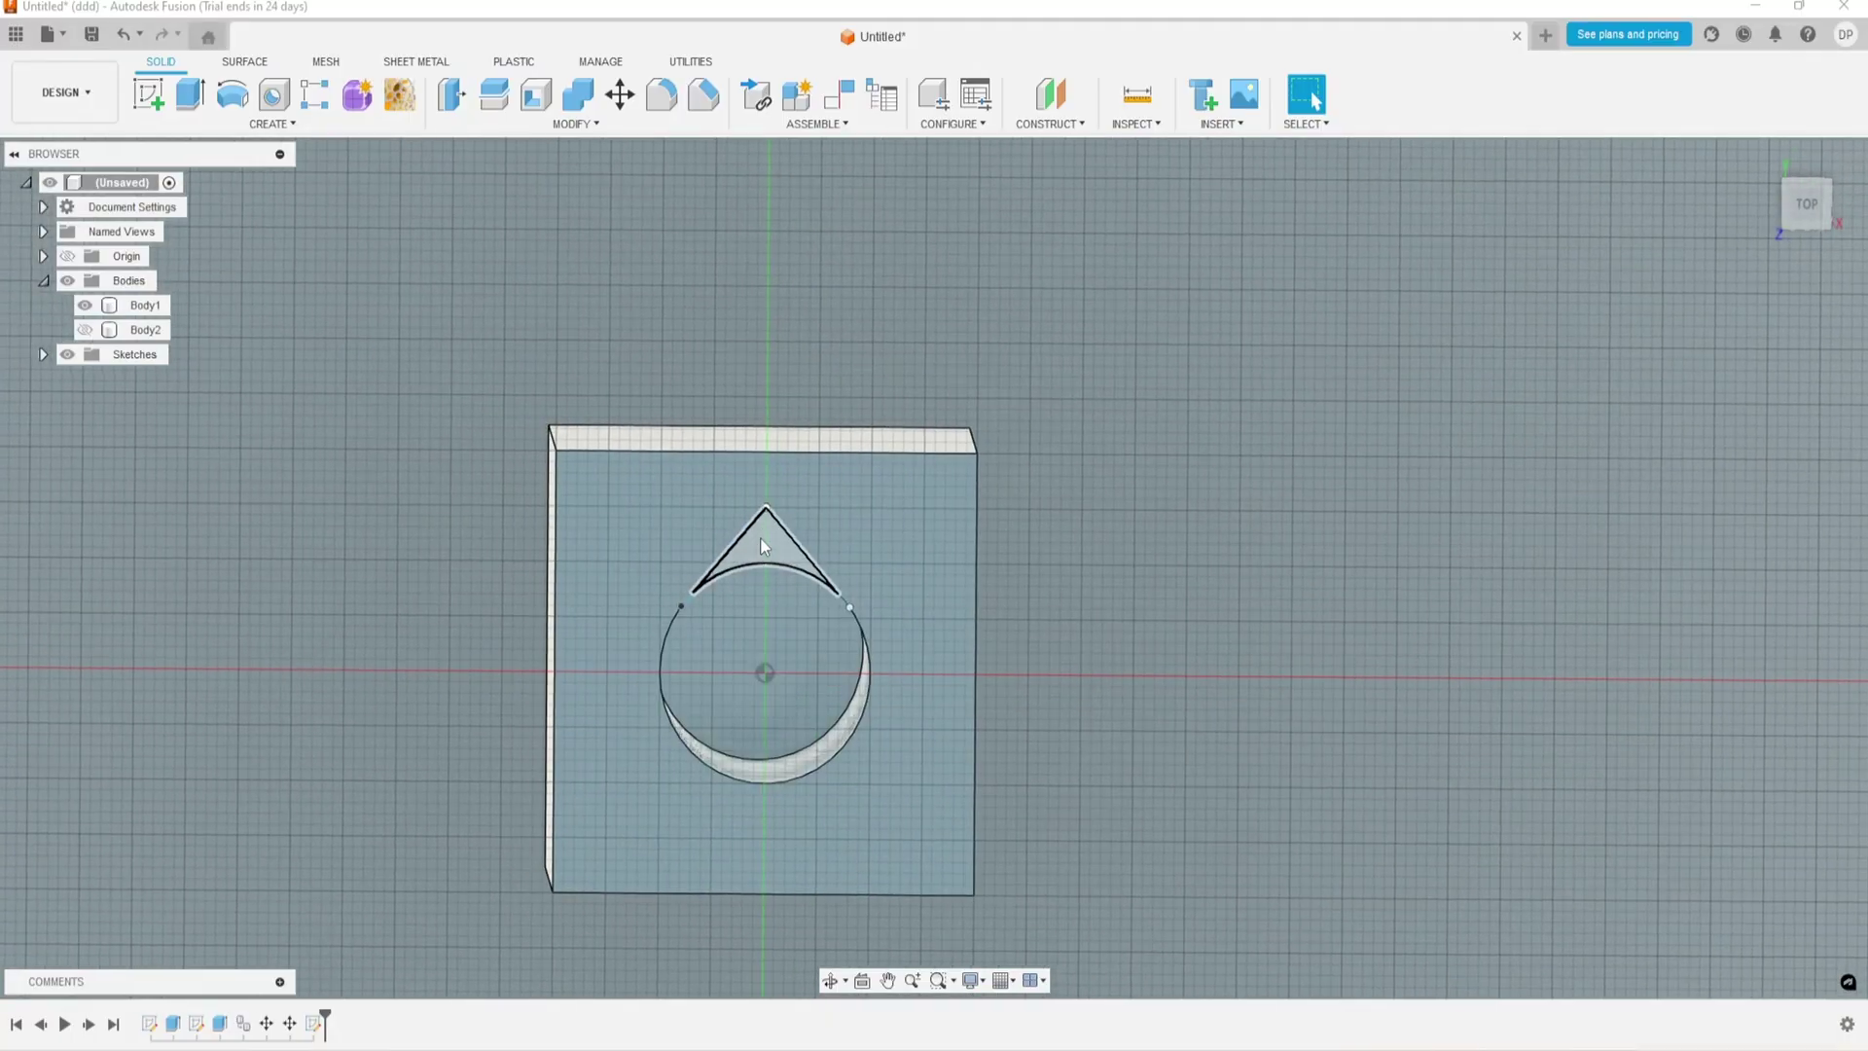
{"action": "key", "text": "e"}
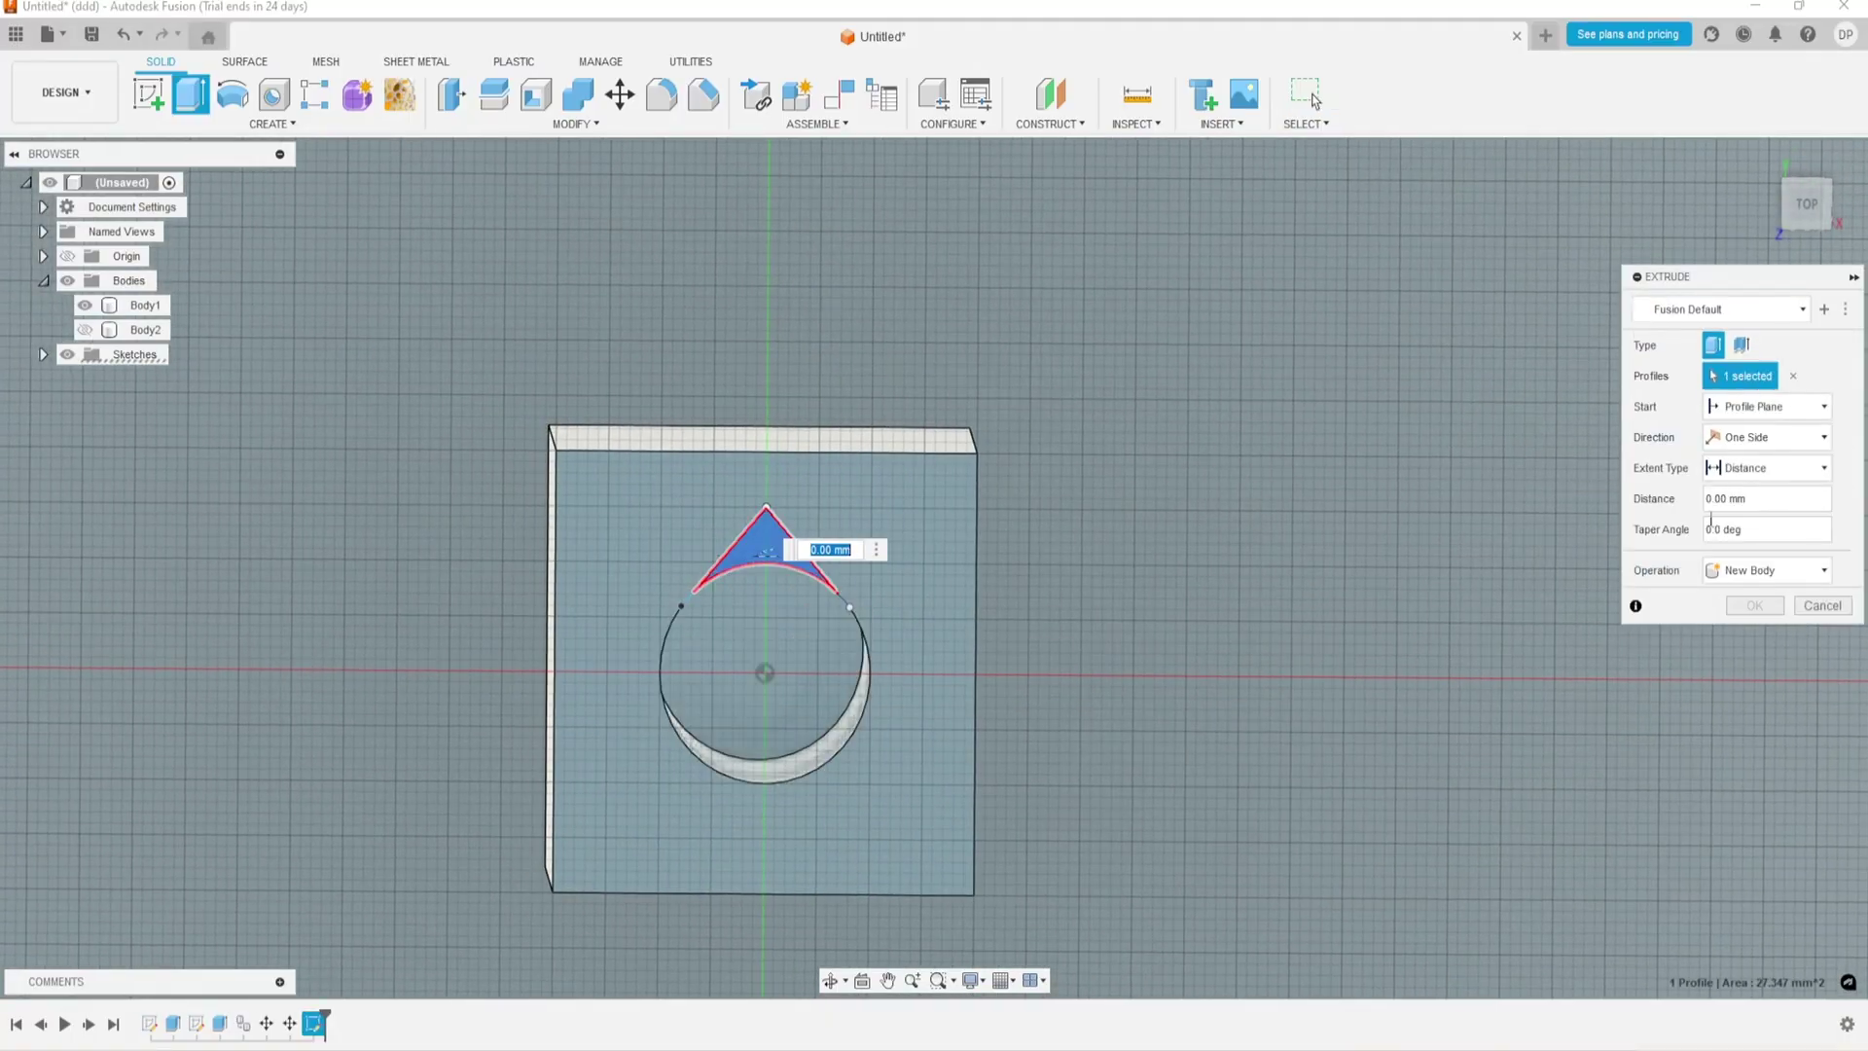
{"action": "left_click", "coordinate": [1748, 515]}
{"action": "middle_click_drag", "start_coordinate": [807, 696], "coordinate": [1255, 866], "text": "shift"}
{"action": "left_click", "coordinate": [784, 733]}
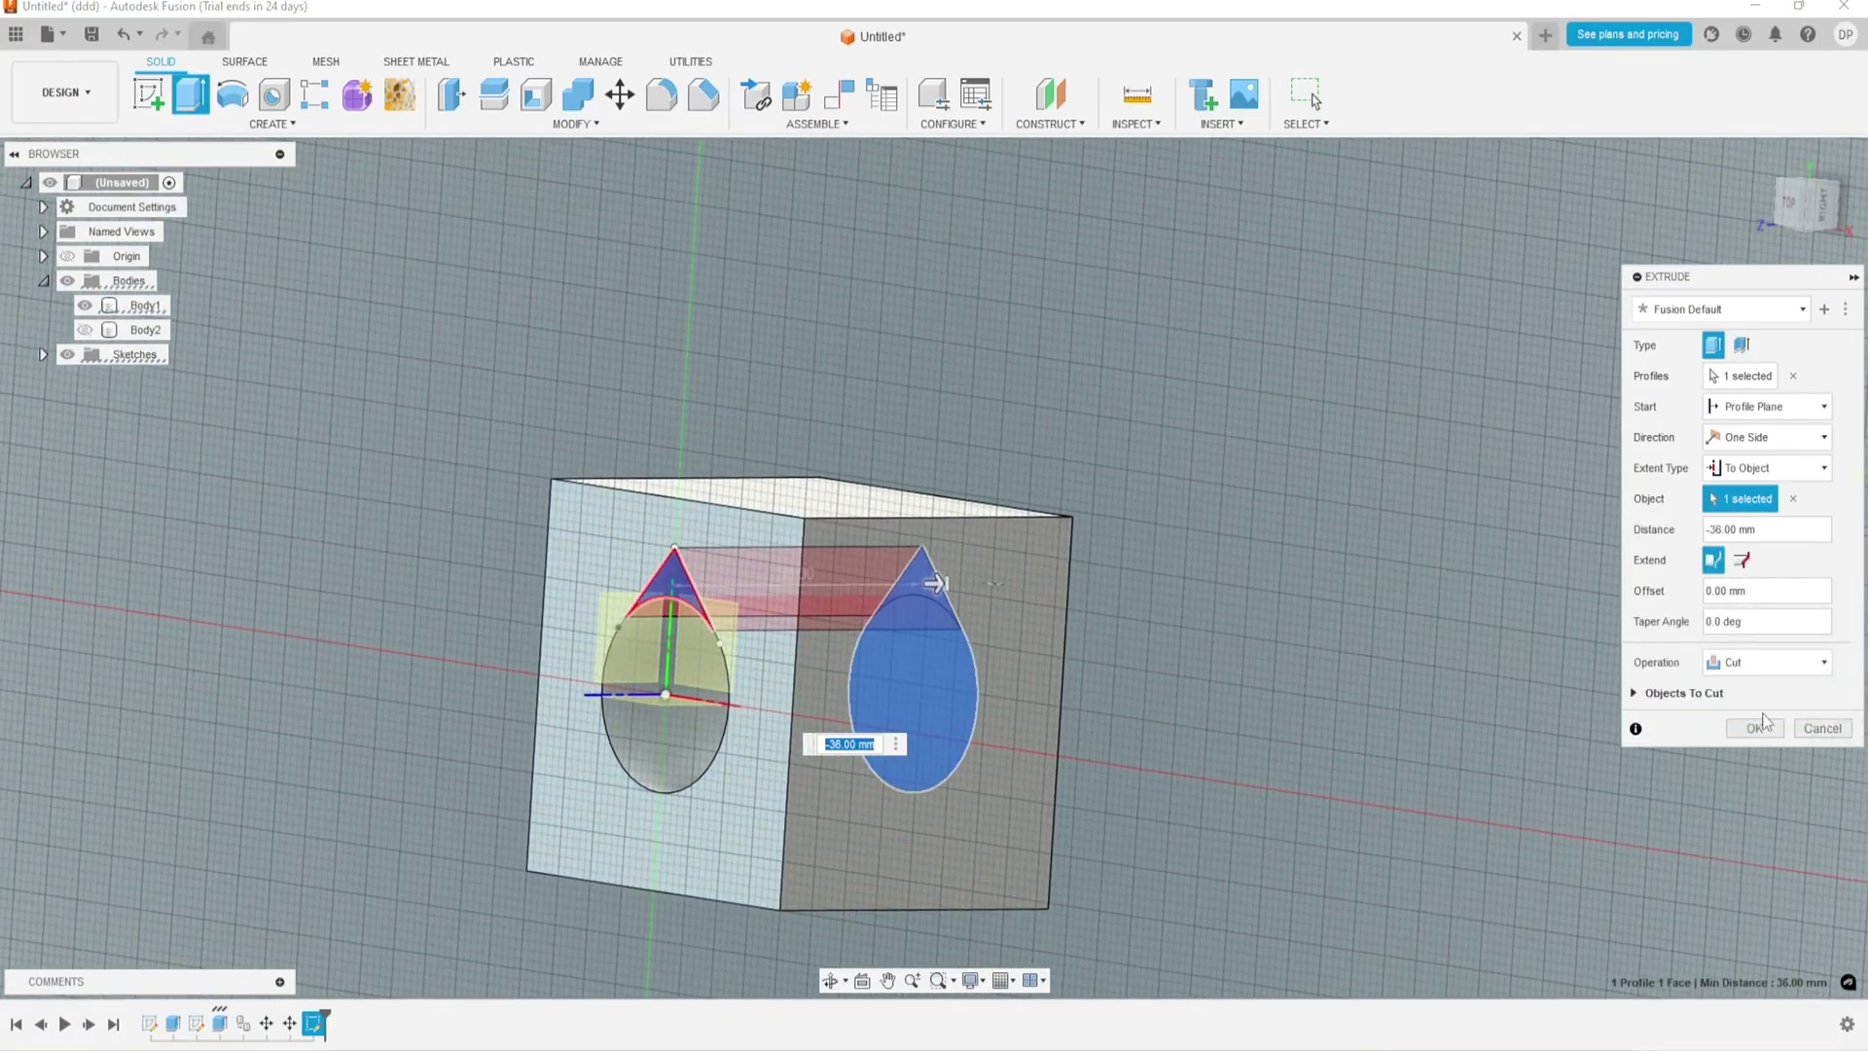
{"action": "left_click", "coordinate": [1754, 728]}
{"action": "left_click", "coordinate": [985, 831]}
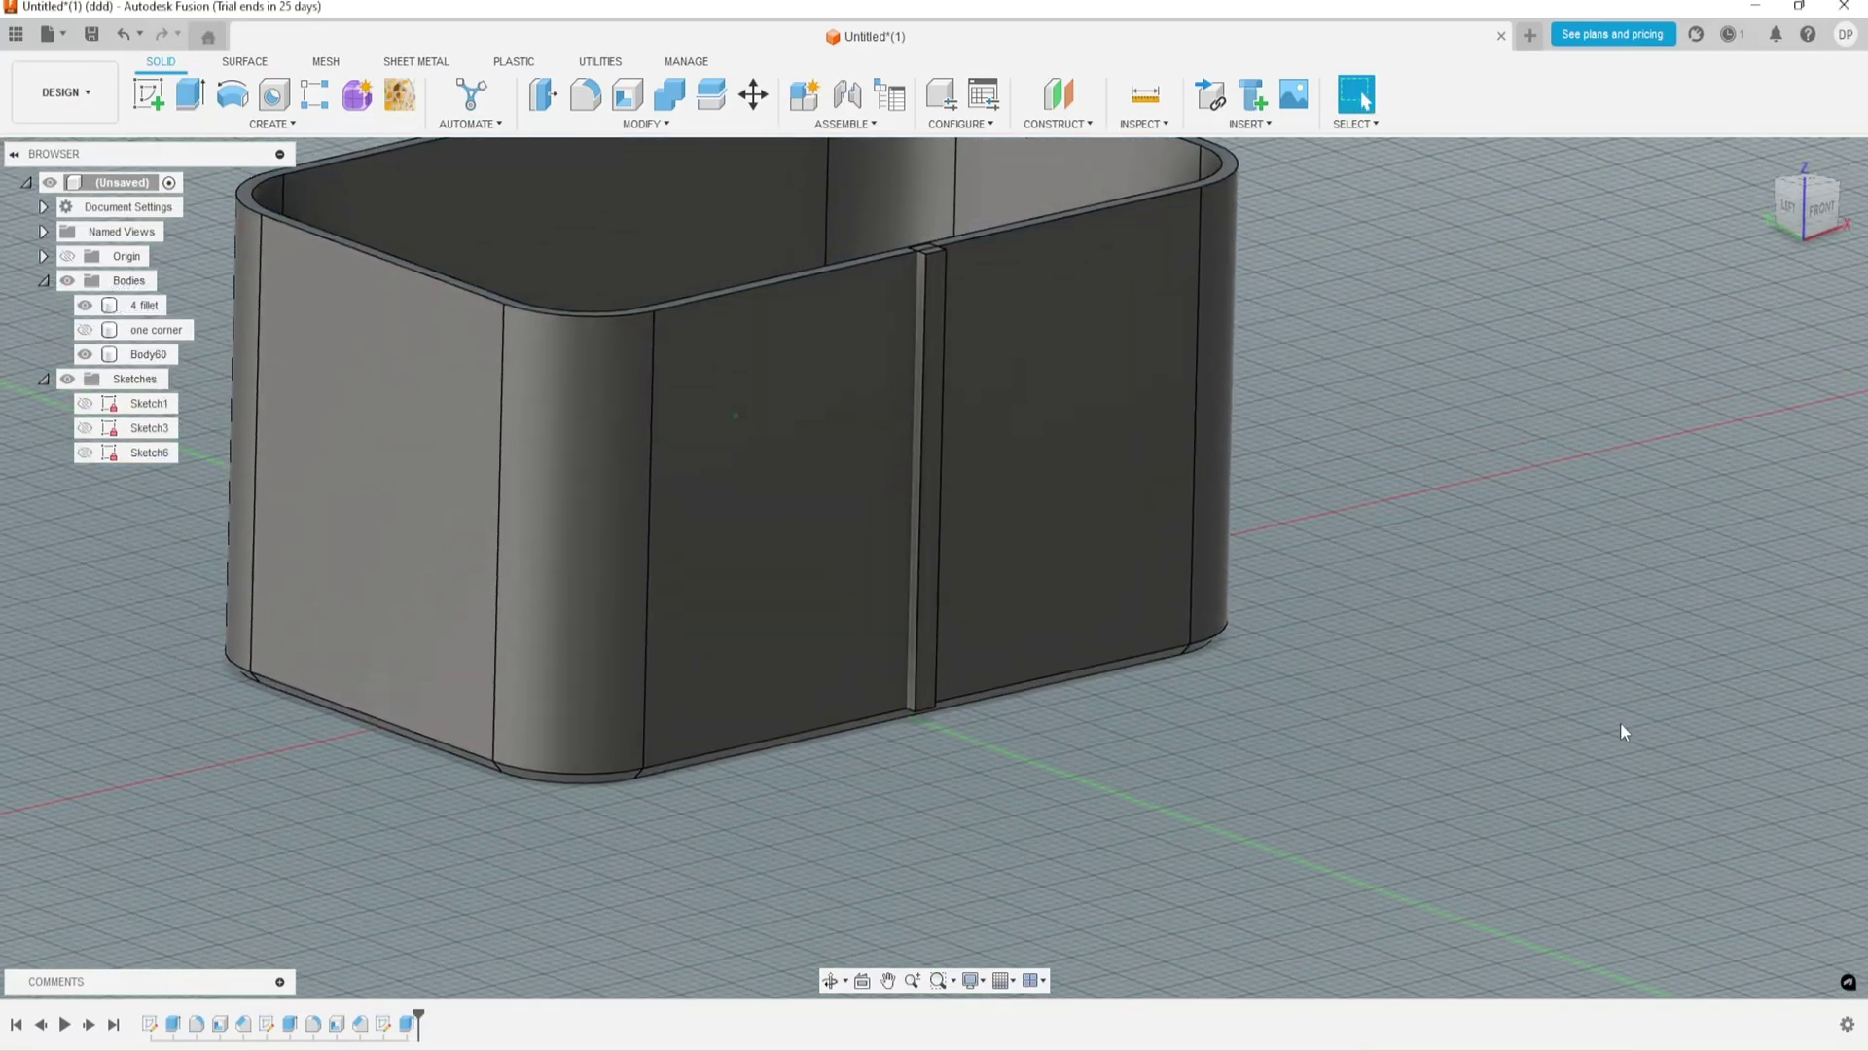
Chamfer the rib's bottom edge.
{"action": "left_click", "coordinate": [604, 187]}
{"action": "left_click", "coordinate": [937, 718]}
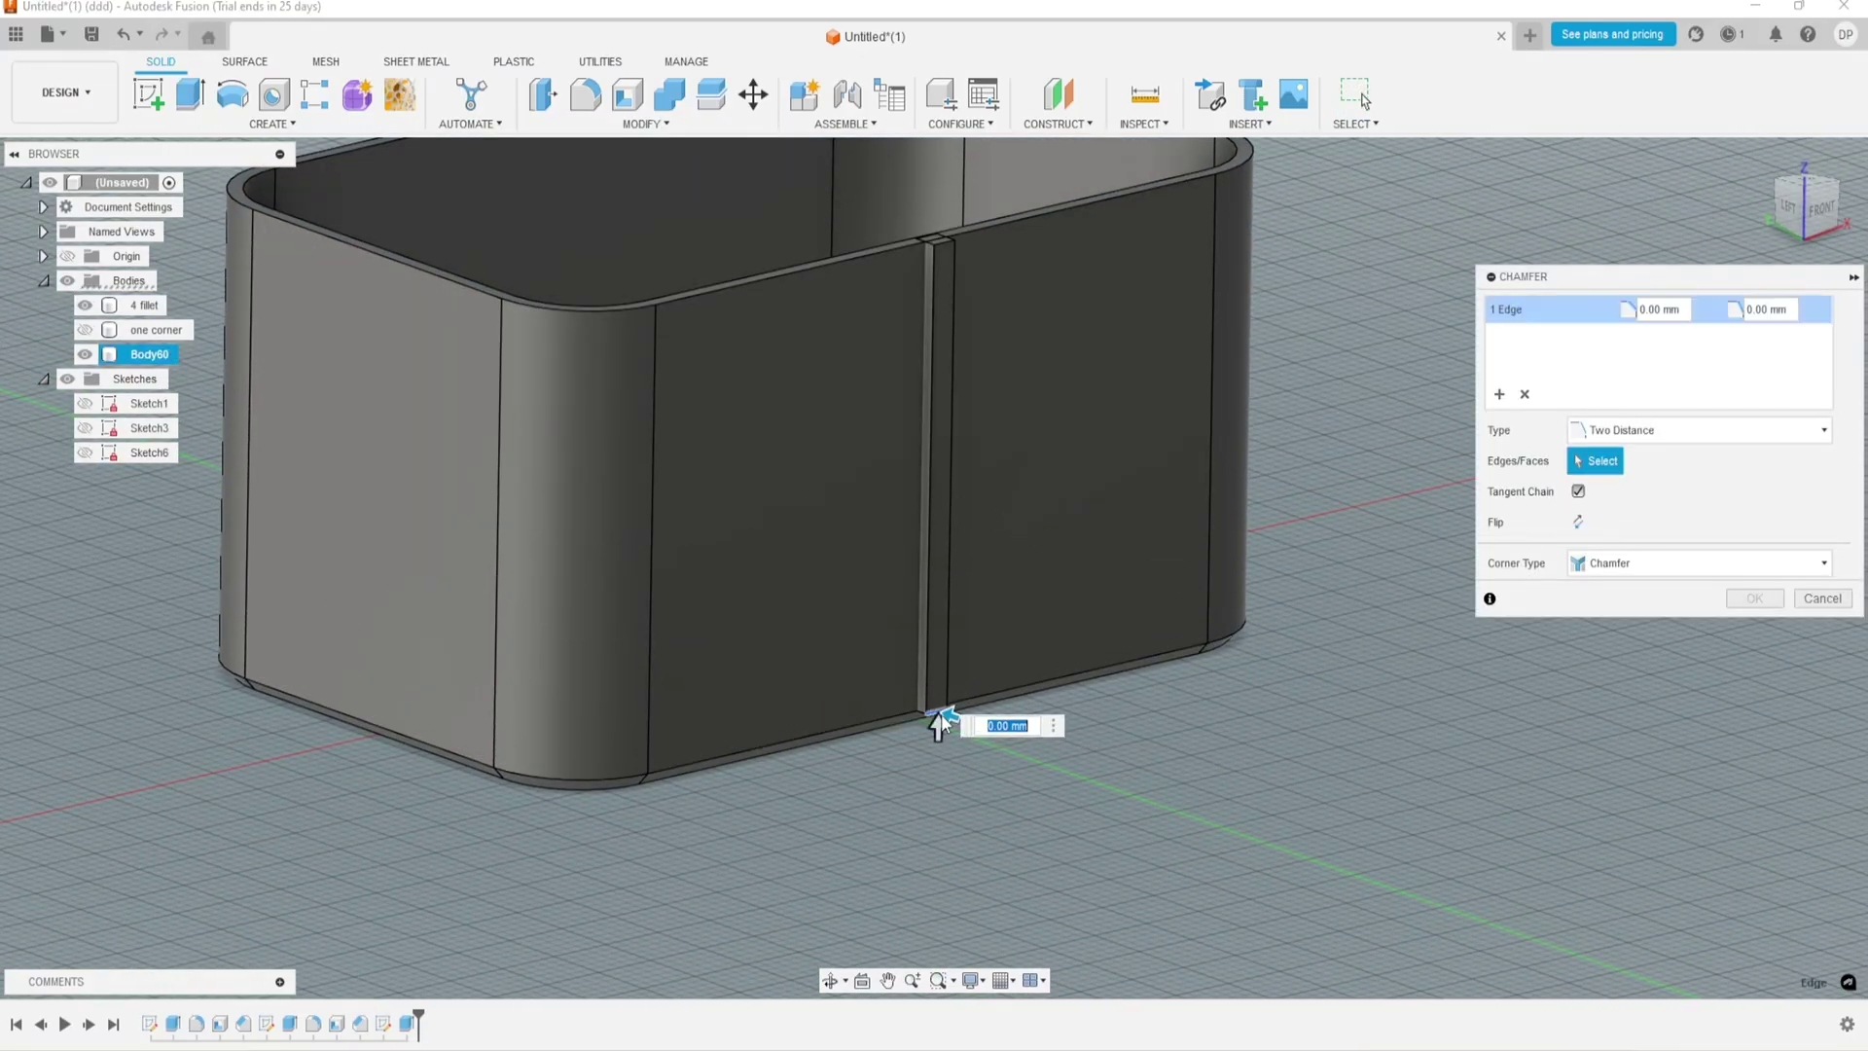
{"action": "left_click", "coordinate": [1755, 599]}
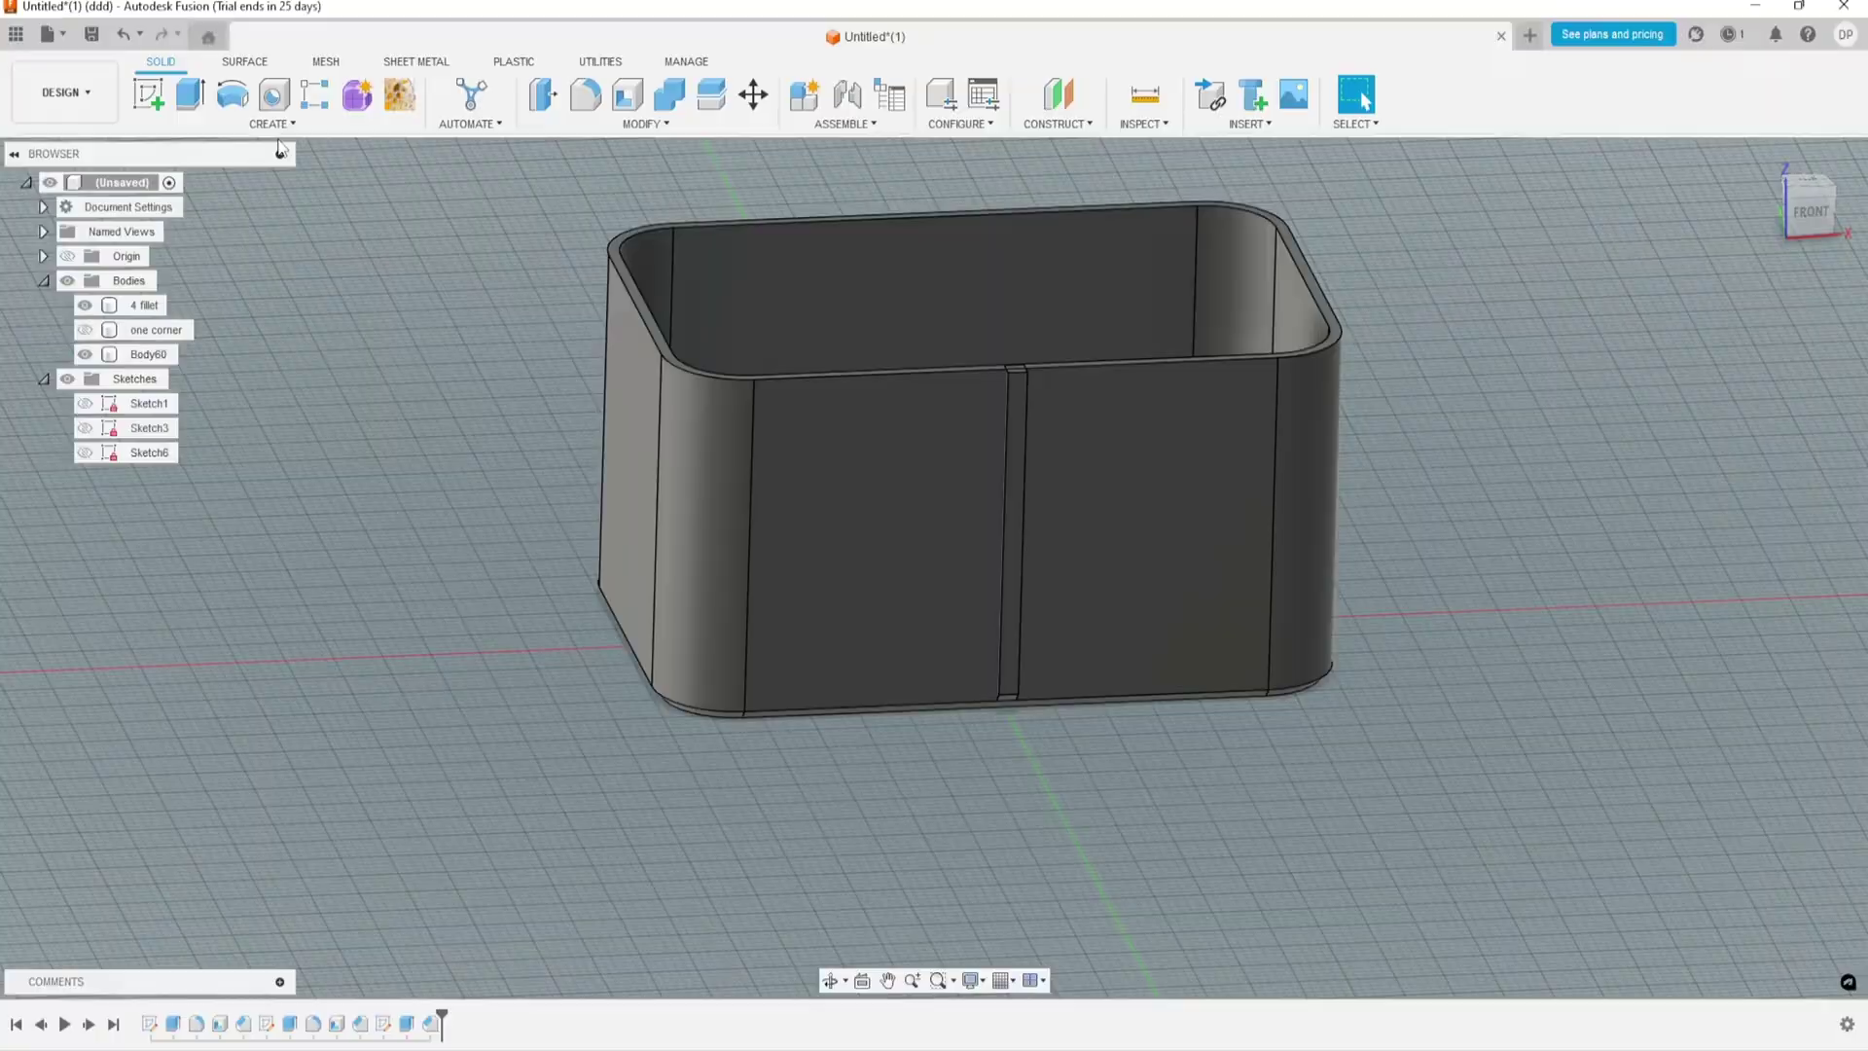
Pattern the rib along the box's top edge, with copies oriented to the path direction.
{"action": "left_click", "coordinate": [272, 123]}
{"action": "left_click", "coordinate": [356, 580]}
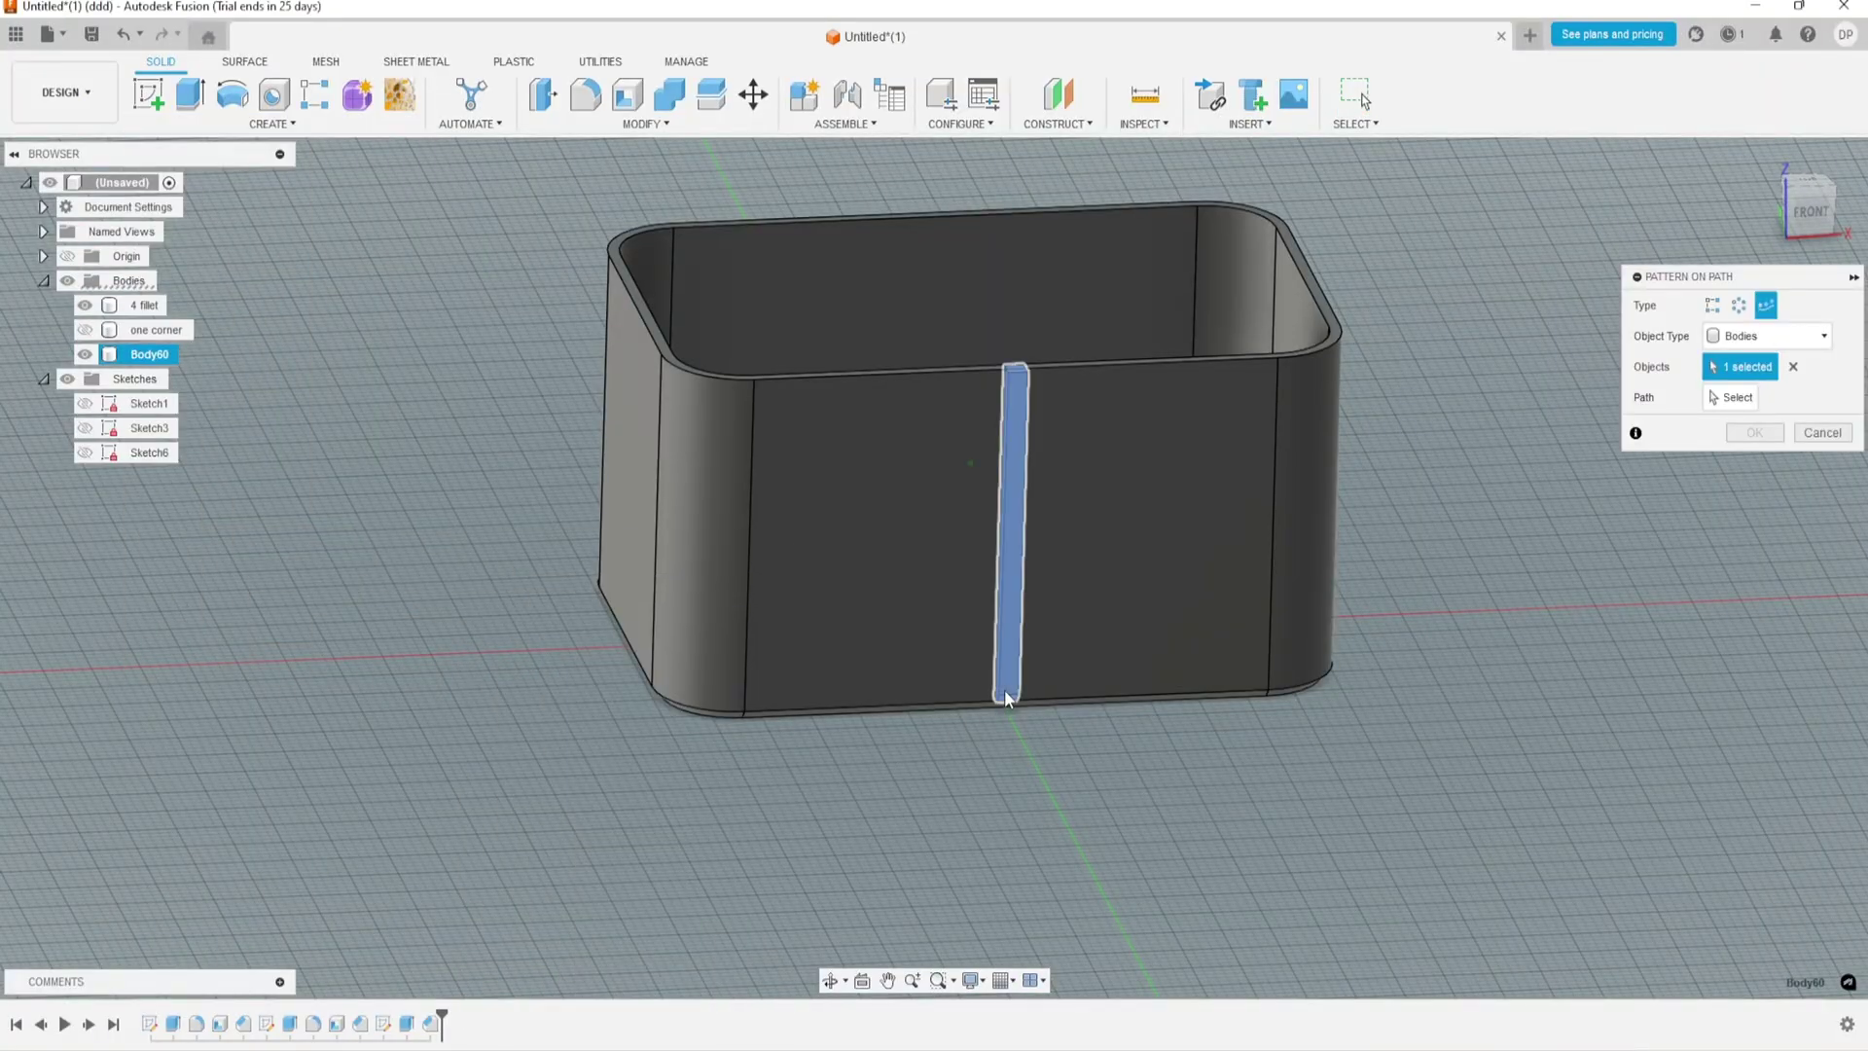
{"action": "middle_click_drag", "start_coordinate": [1007, 699], "coordinate": [1119, 545], "text": "shift"}
{"action": "left_click", "coordinate": [1228, 373]}
{"action": "left_click", "coordinate": [1755, 630]}
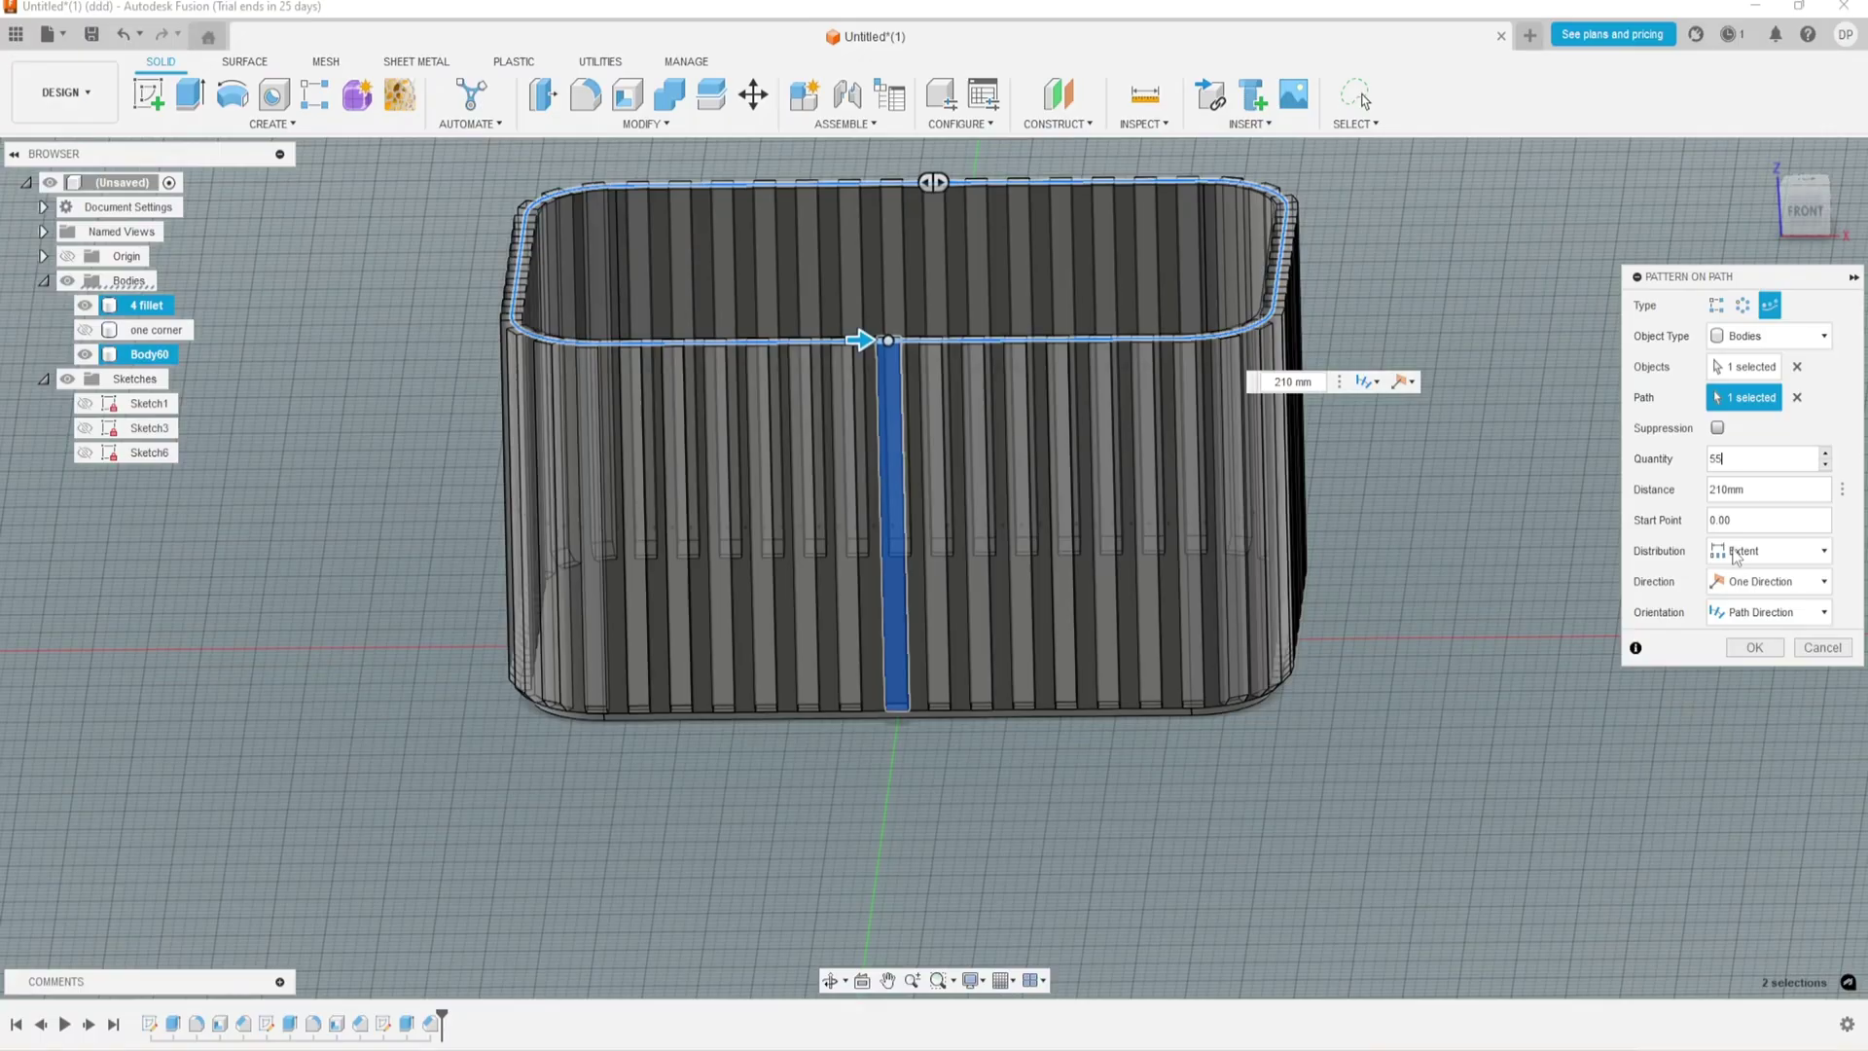
{"action": "left_click", "coordinate": [1754, 647]}
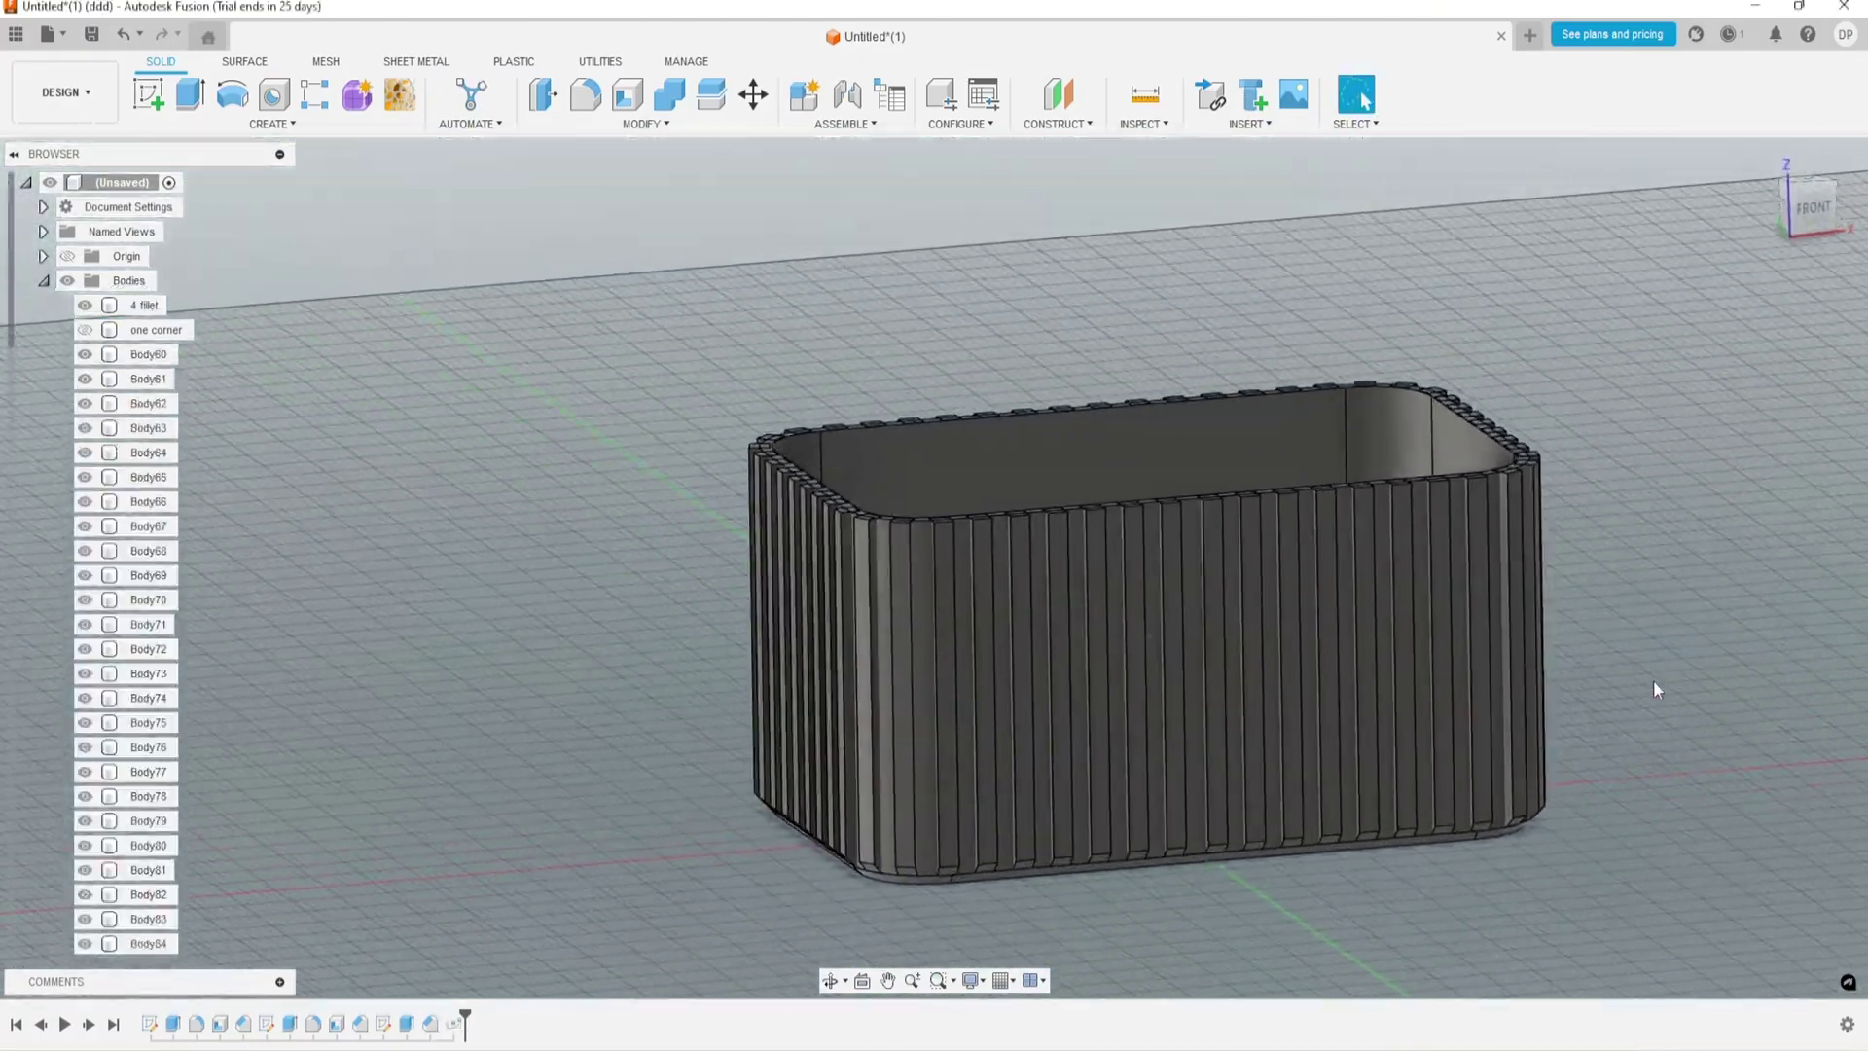
Combine the bodies with 4 fillet as the target and all rib bodies as tools.
{"action": "left_click", "coordinate": [668, 95]}
{"action": "left_click", "coordinate": [145, 330]}
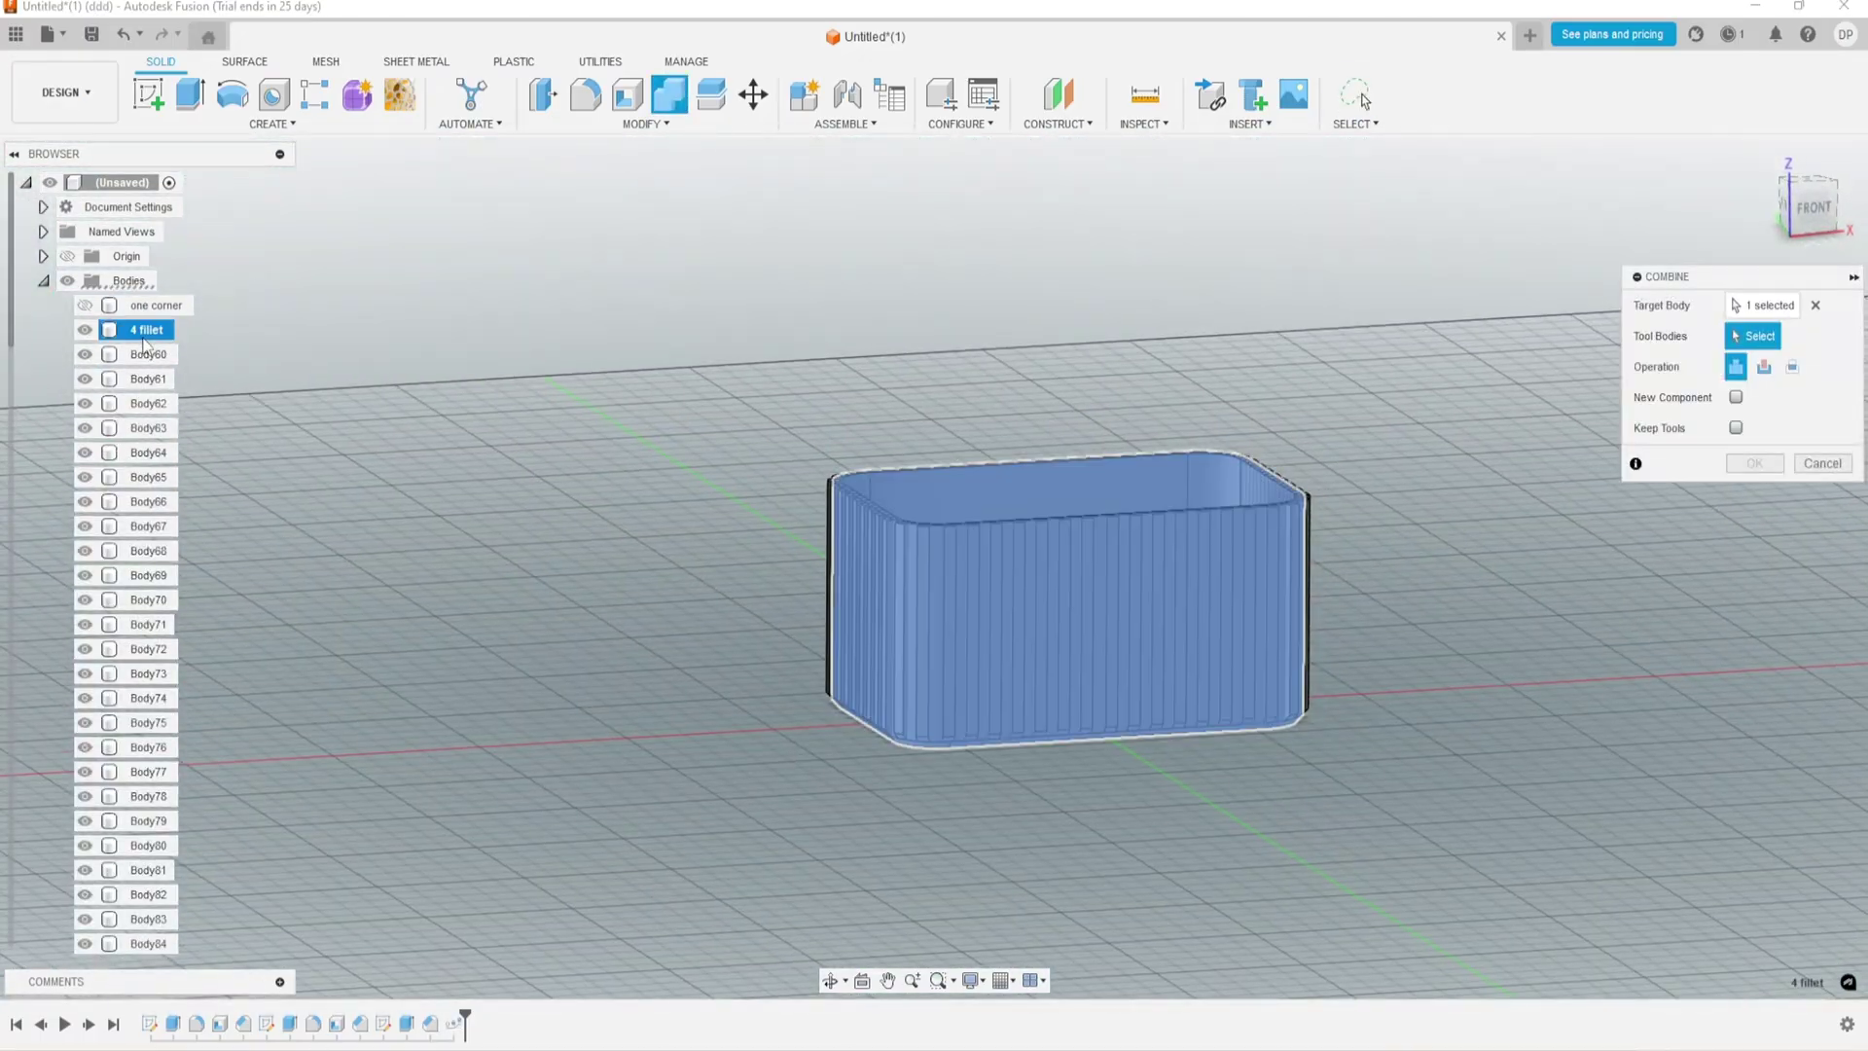
{"action": "scroll", "coordinate": [144, 853], "scroll_direction": "down", "scroll_amount": 5}
{"action": "left_click", "coordinate": [170, 845], "text": "shift"}
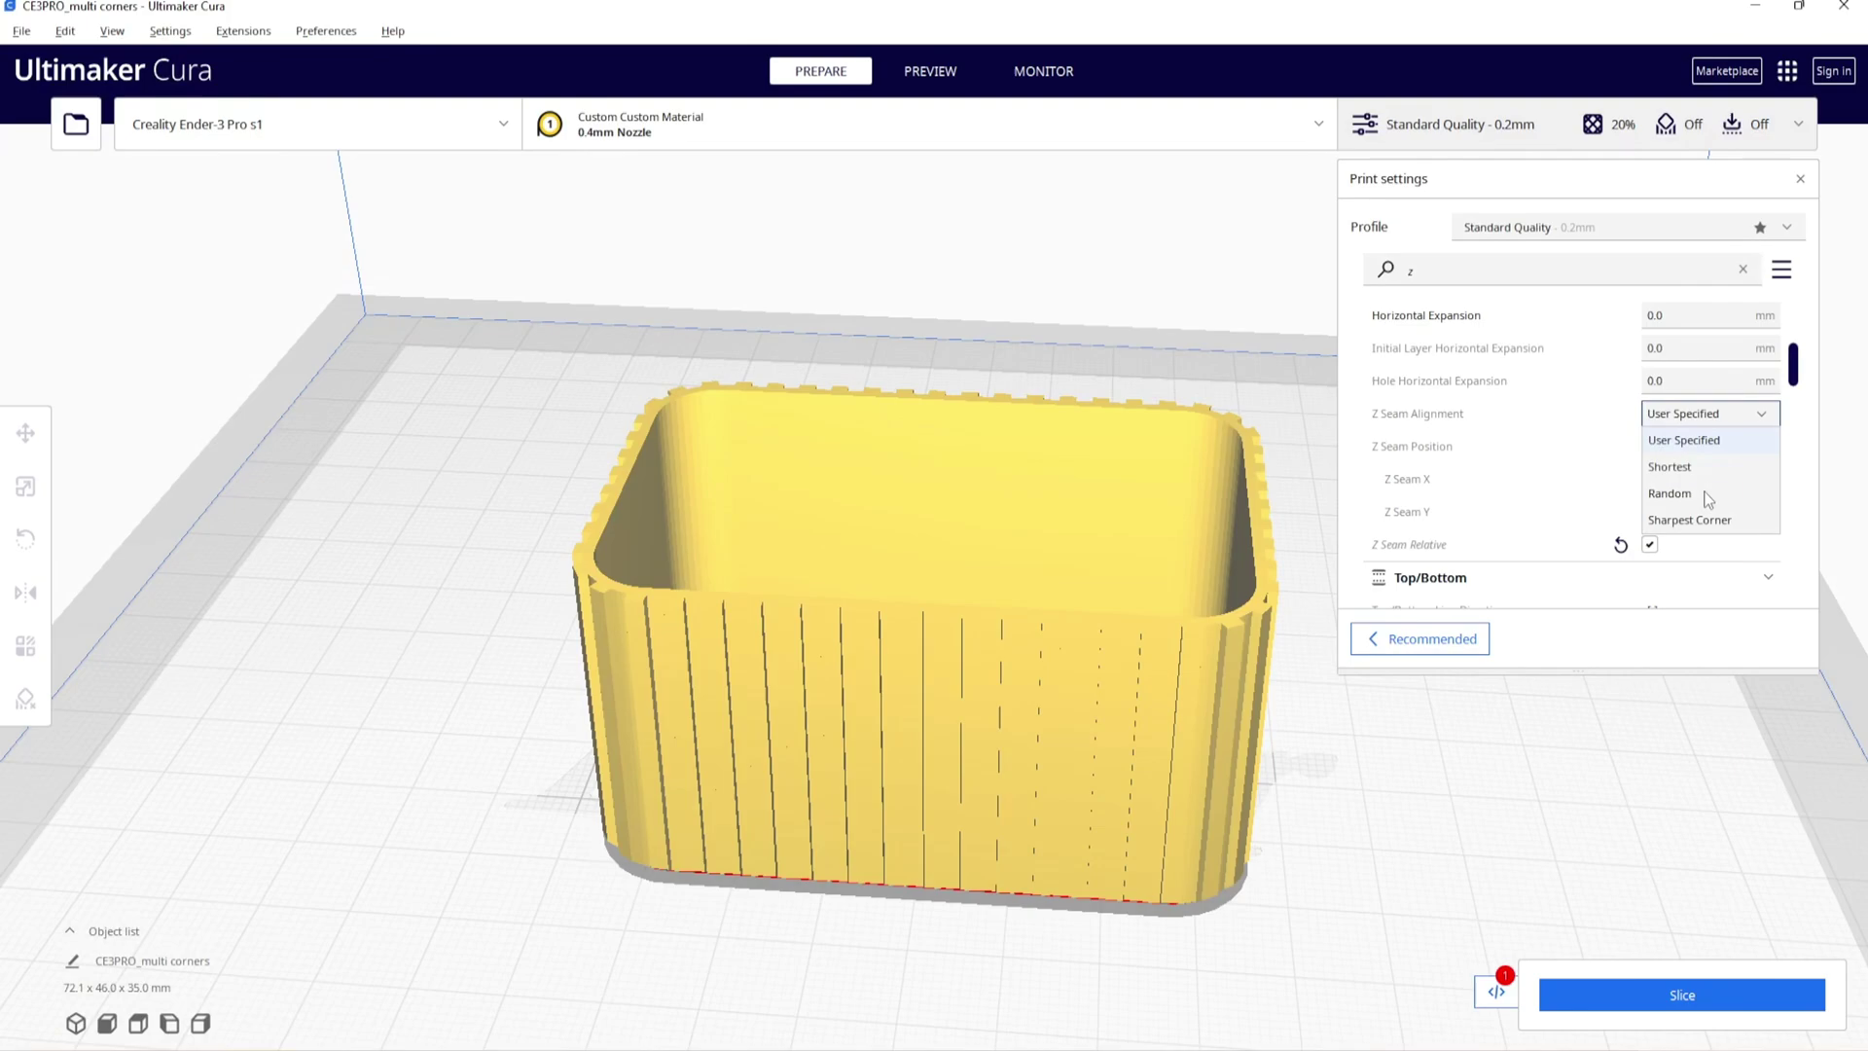
Switch to the PREVIEW tab to view the sliced ribbed box layer by layer.
{"action": "left_click", "coordinate": [1590, 998]}
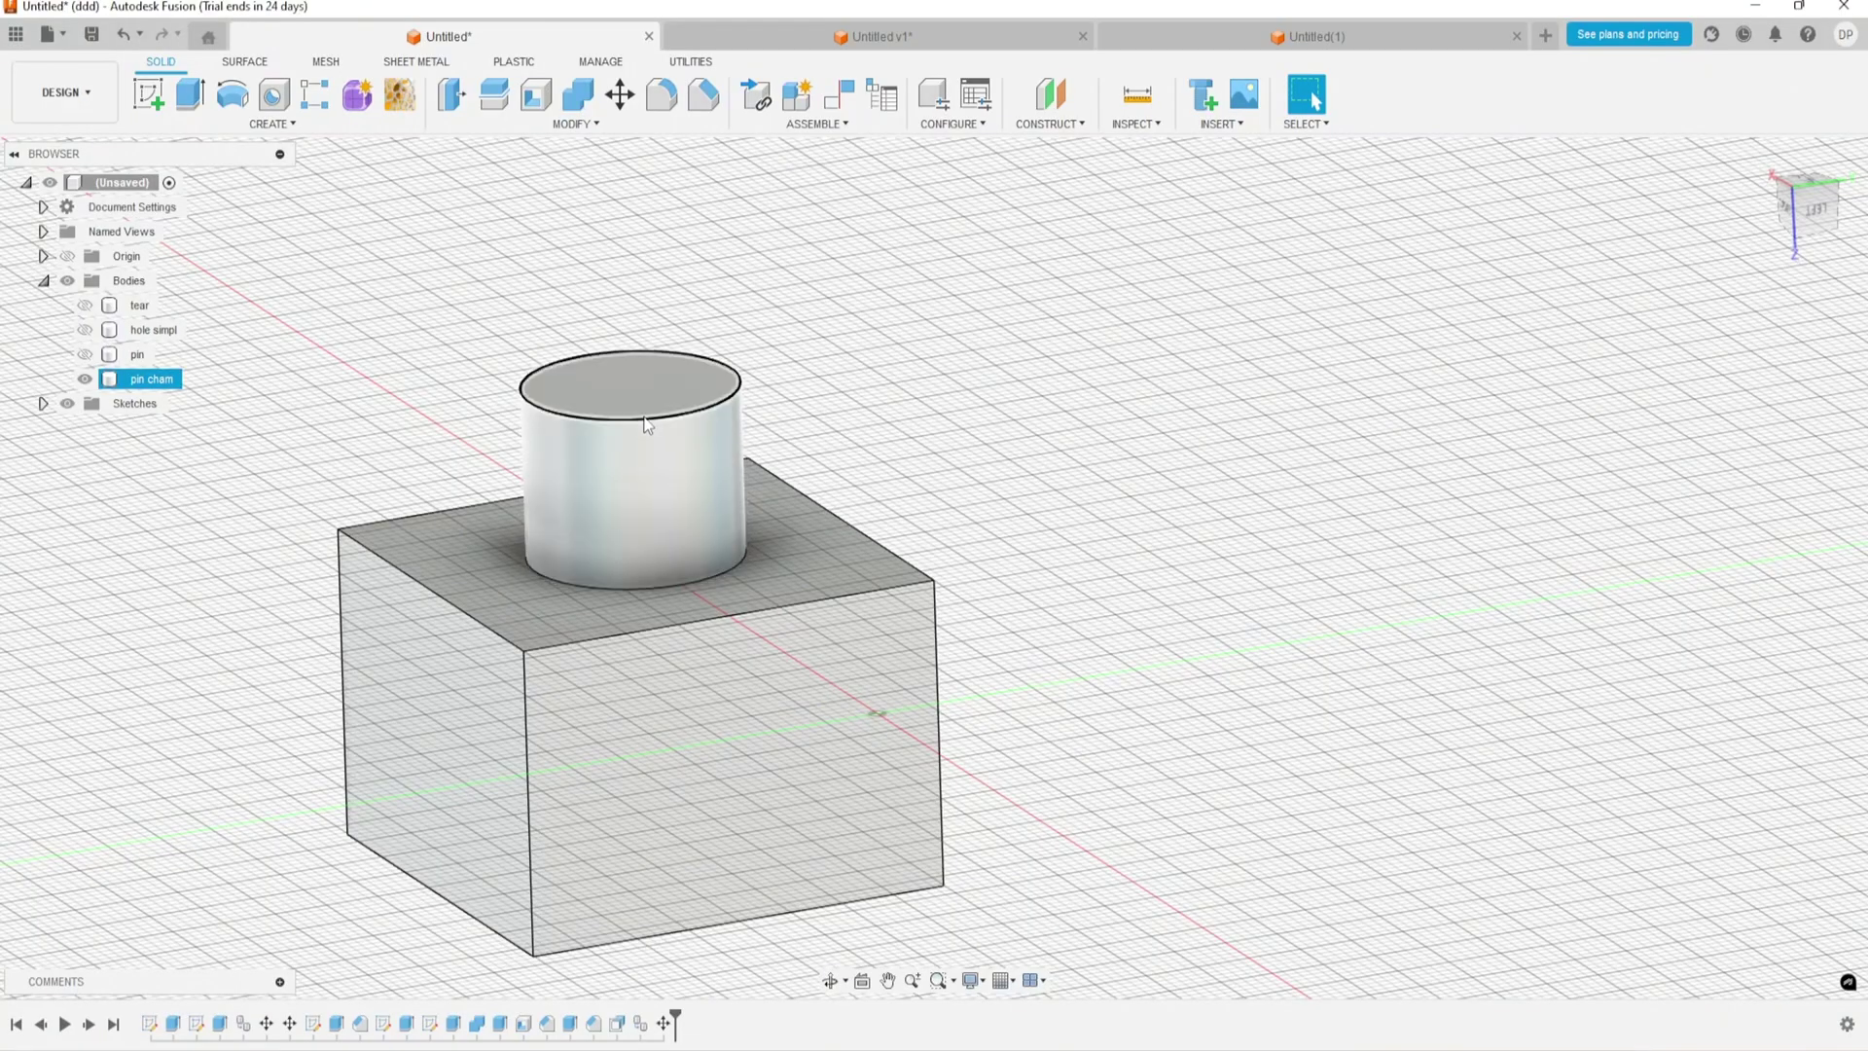
Apply a 2 mm fillet to the pin's top edge.
{"action": "left_click", "coordinate": [644, 419]}
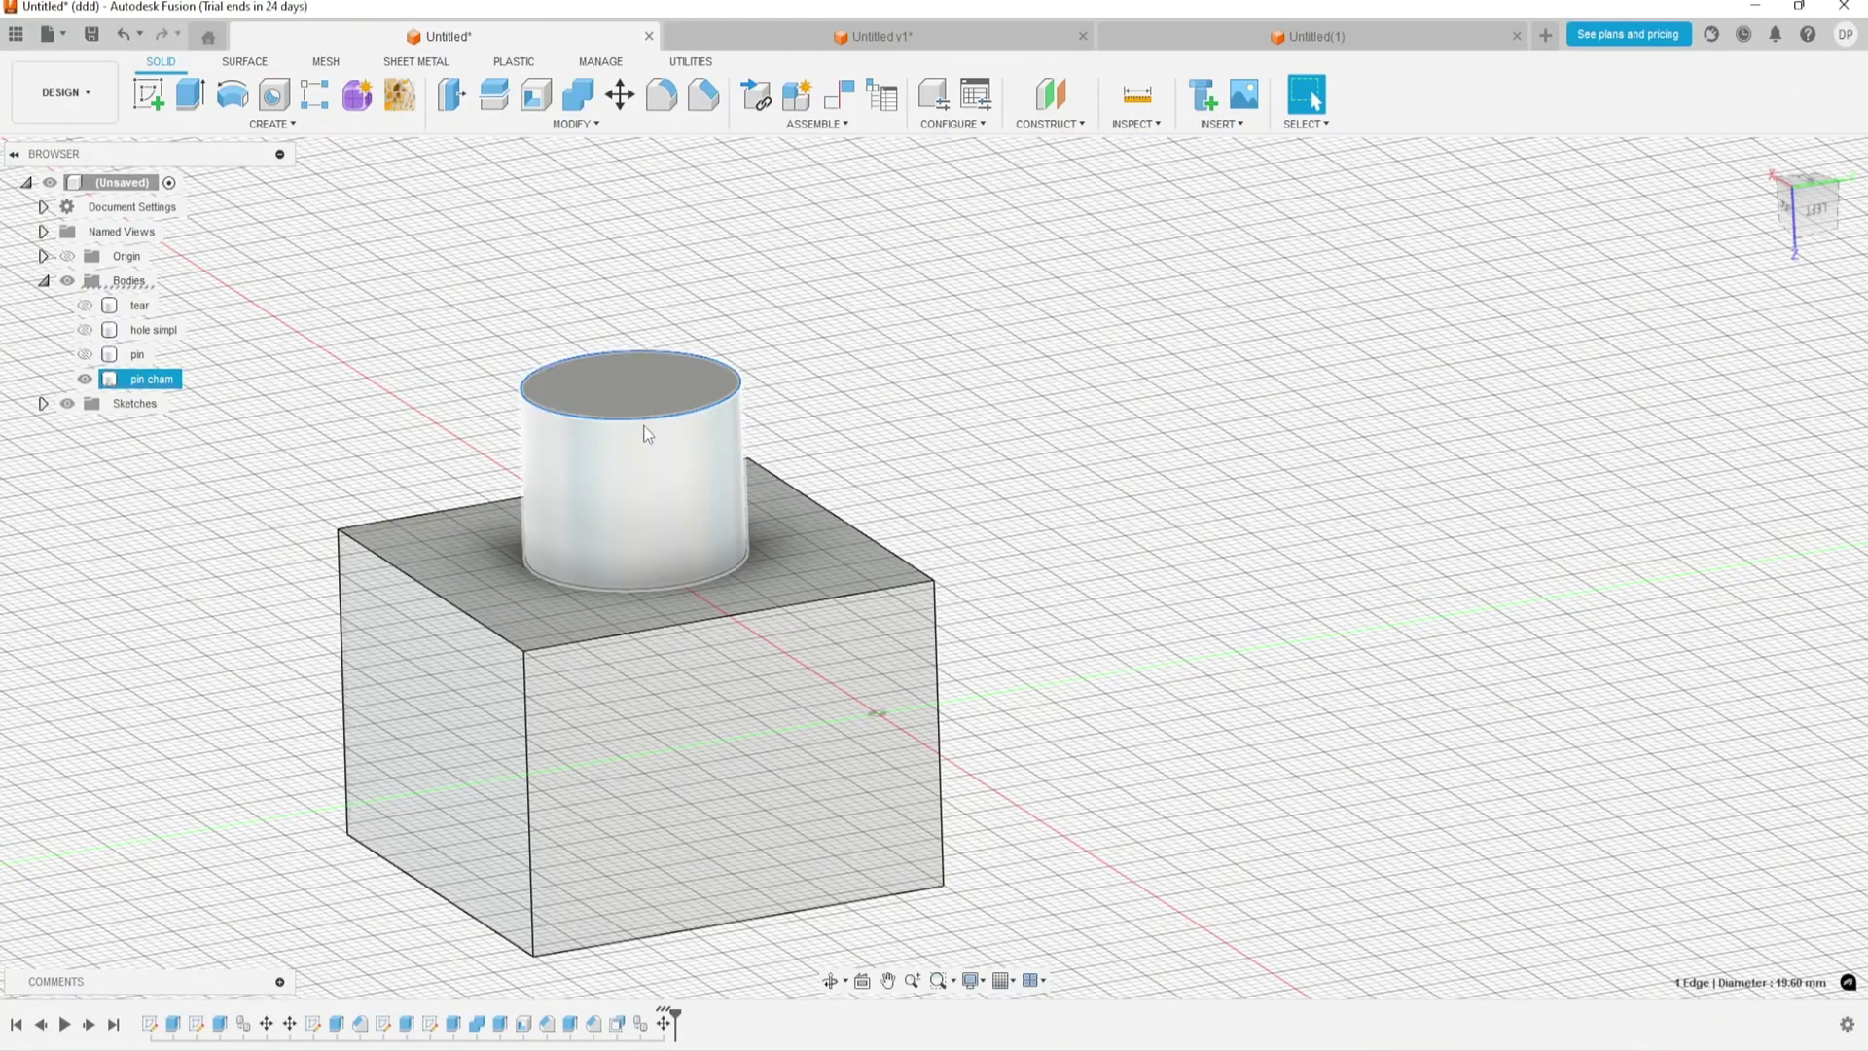
{"action": "left_click", "coordinate": [663, 111]}
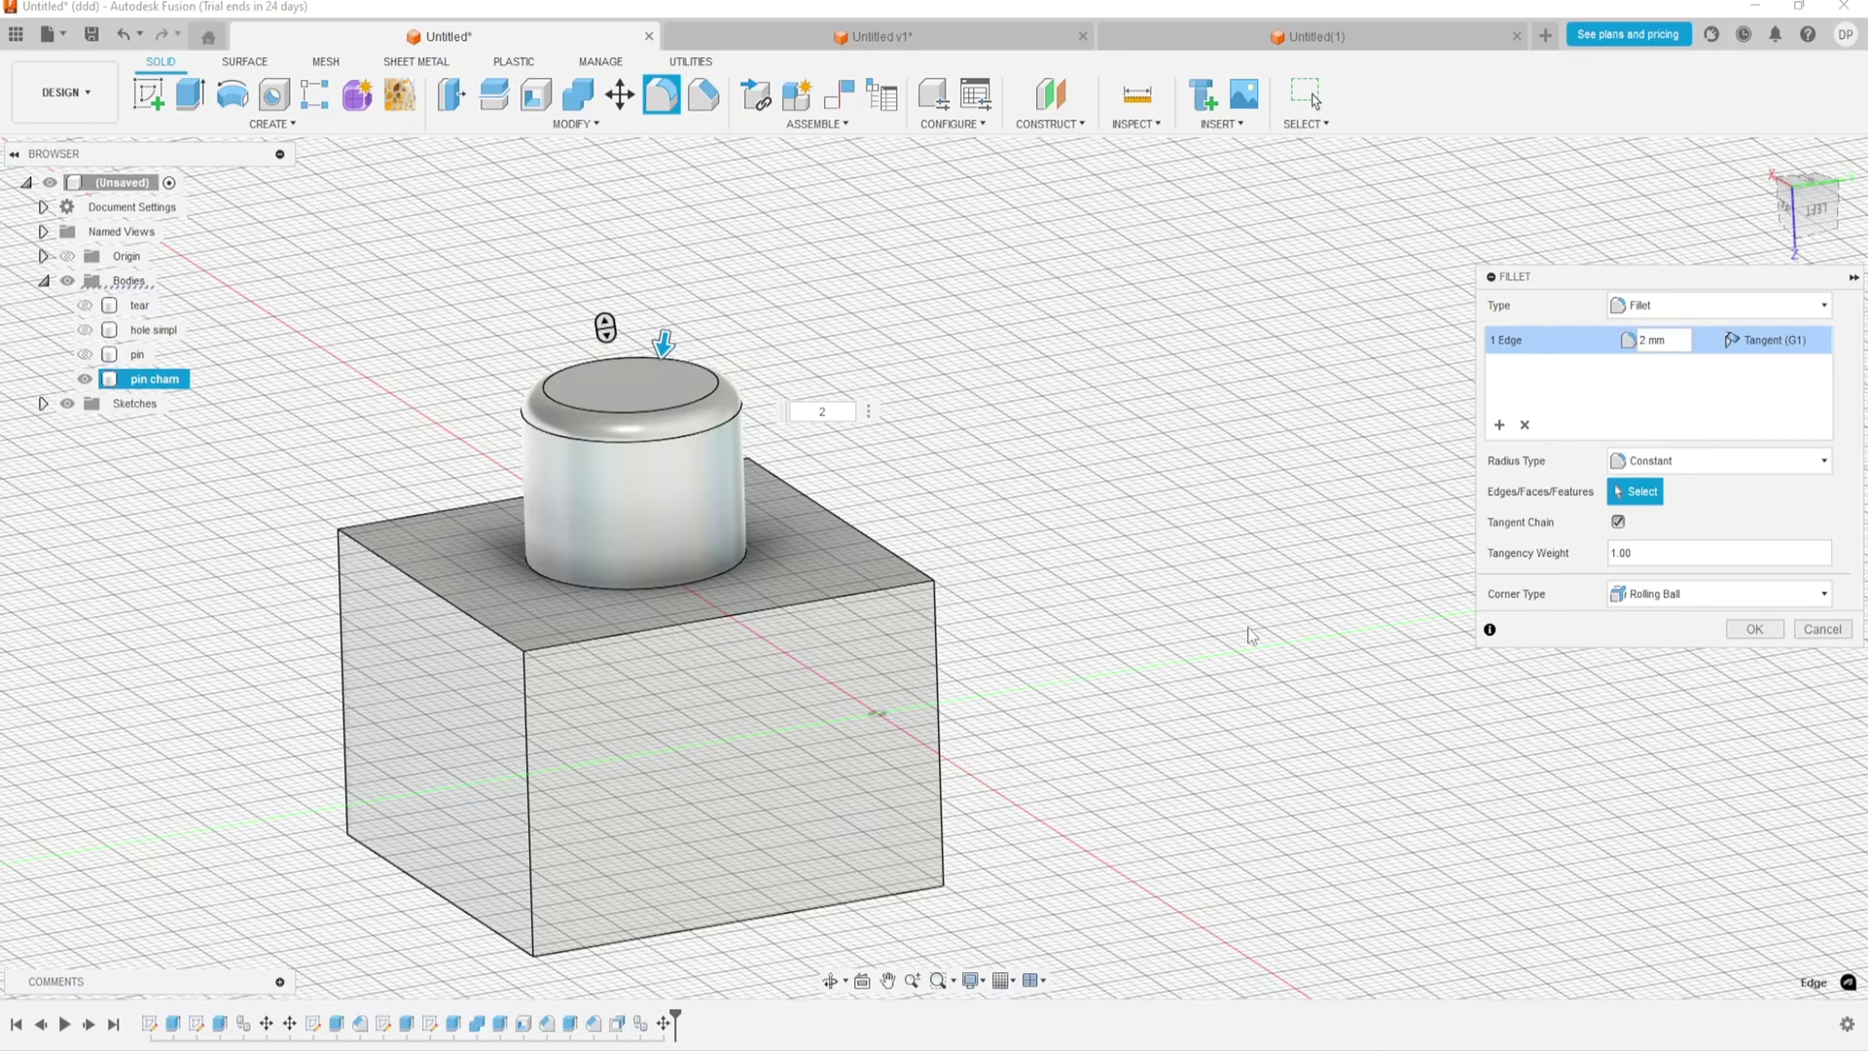
{"action": "left_click", "coordinate": [1752, 629]}
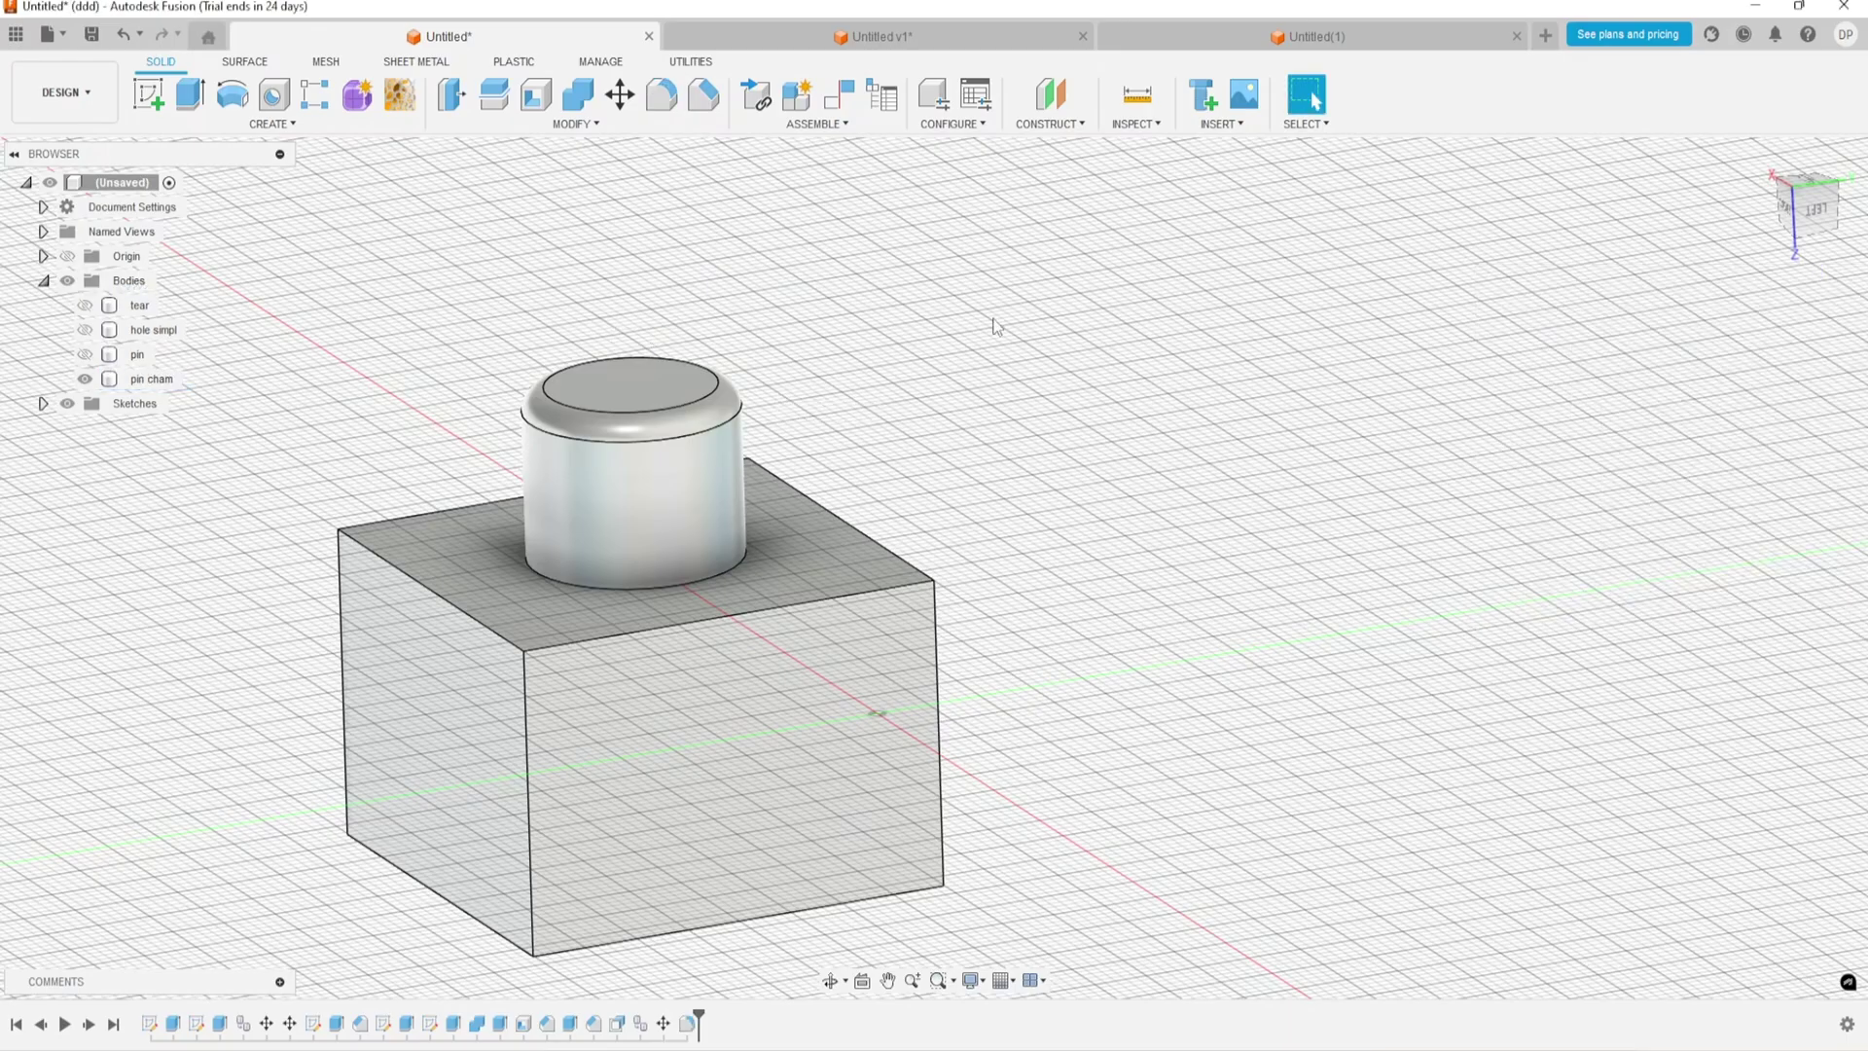
Bevel the pin's bottom edge with a 1 mm equal-distance chamfer.
{"action": "left_click", "coordinate": [704, 94]}
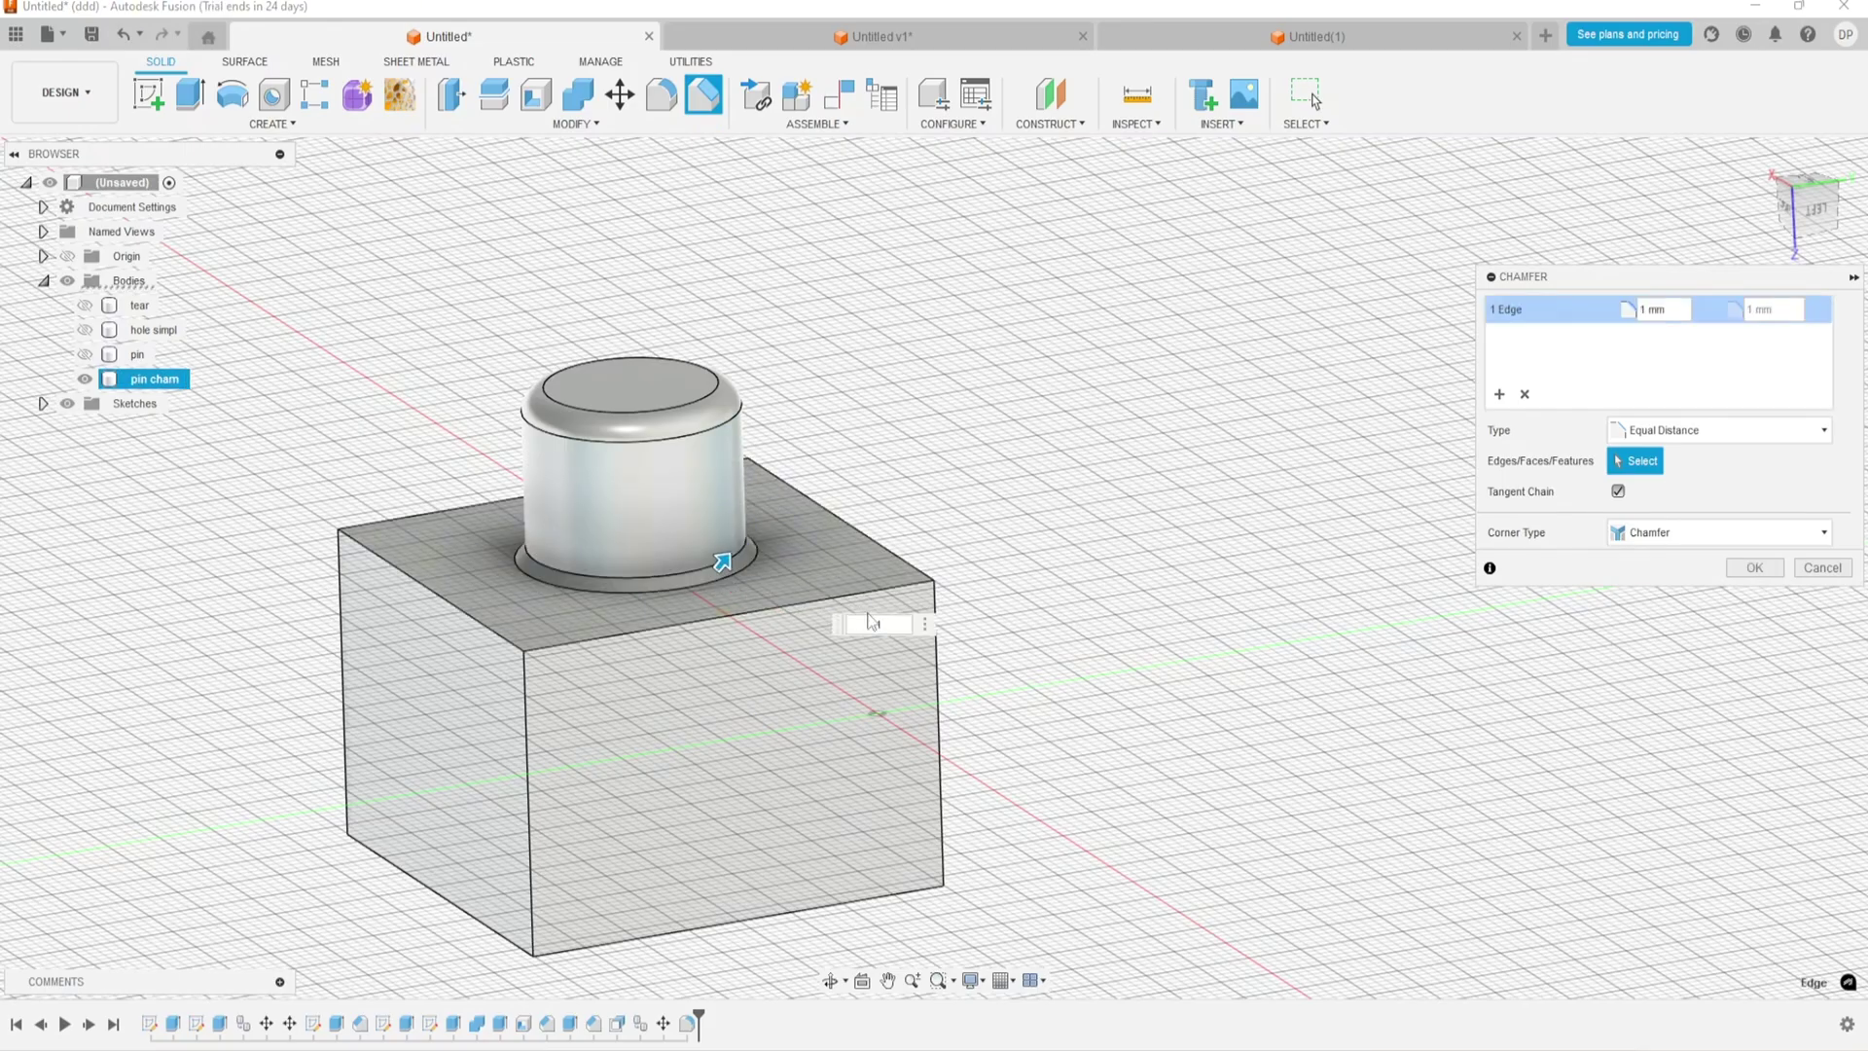
{"action": "left_click", "coordinate": [1755, 567]}
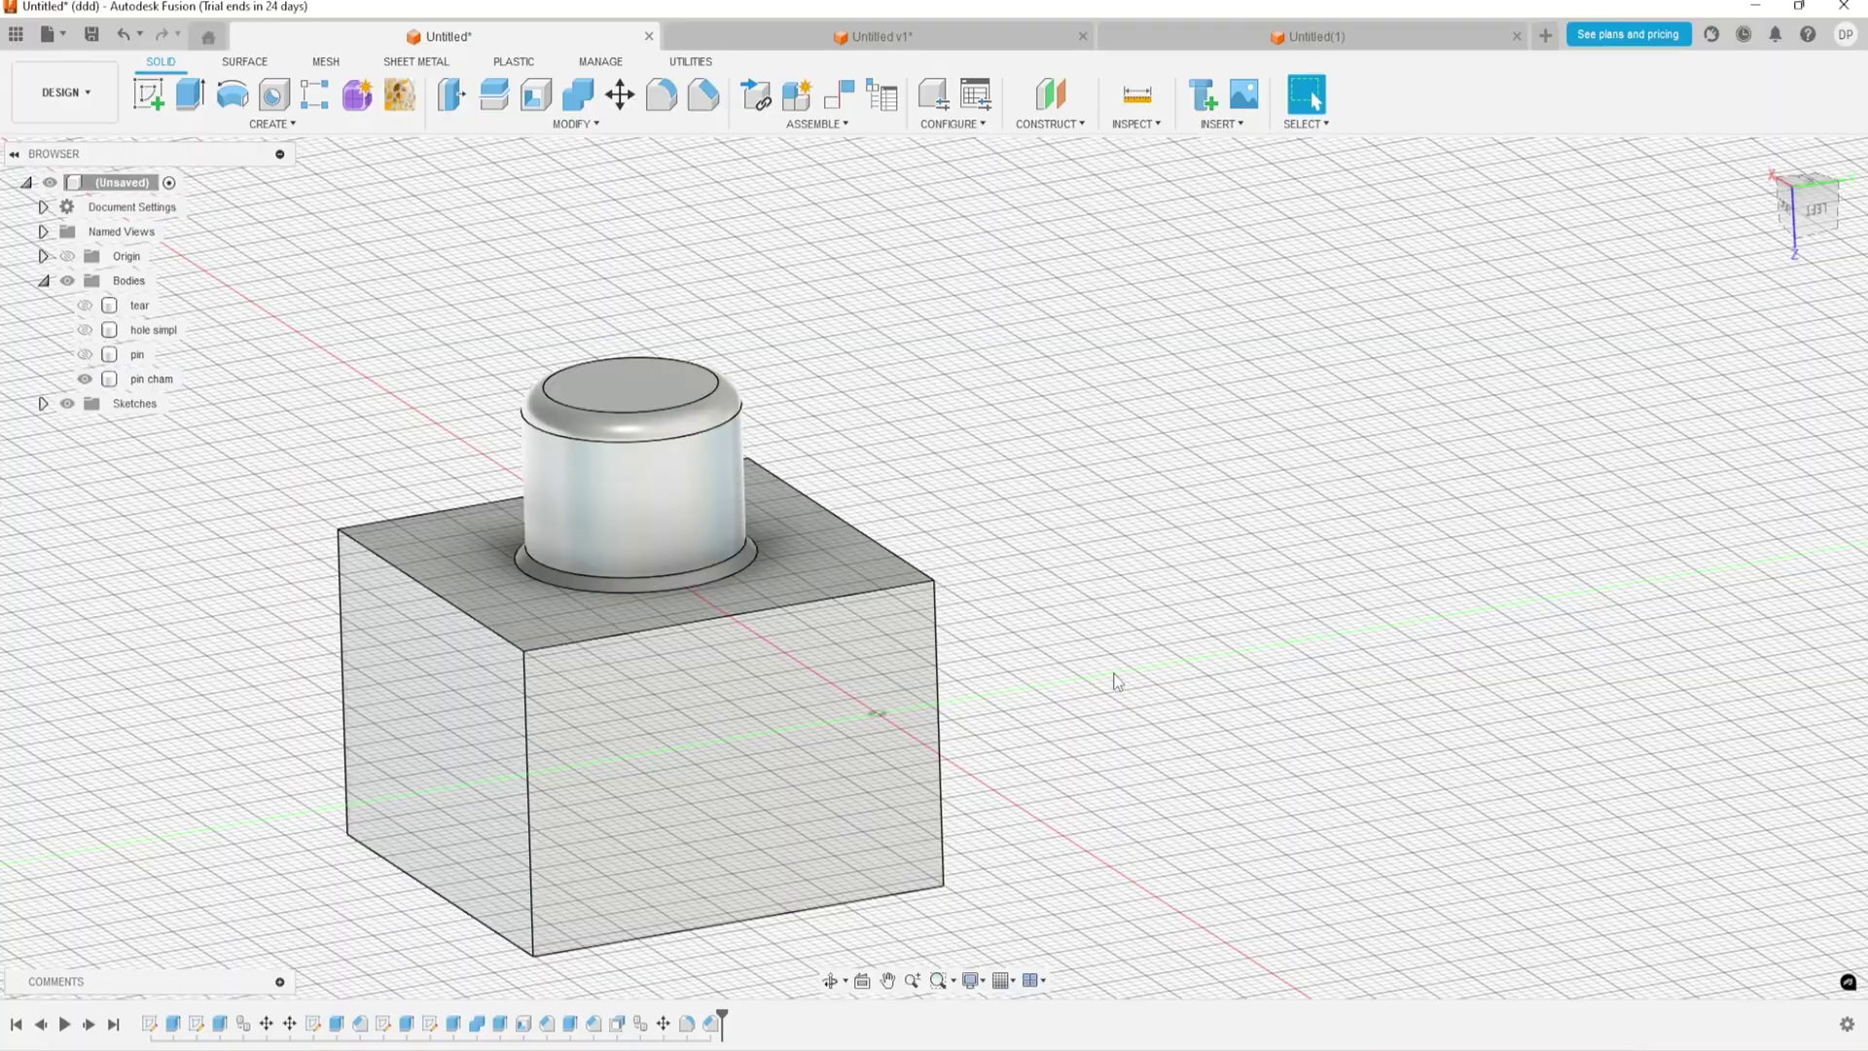
{"action": "mouse_move", "coordinate": [1053, 743]}
{"action": "middle_mouse_down", "text": "shift"}
{"action": "mouse_move", "coordinate": [1004, 771]}
{"action": "mouse_move", "coordinate": [1029, 693]}
{"action": "mouse_move", "coordinate": [1074, 690]}
{"action": "mouse_move", "coordinate": [1071, 718]}
{"action": "middle_mouse_up", "text": "shift"}
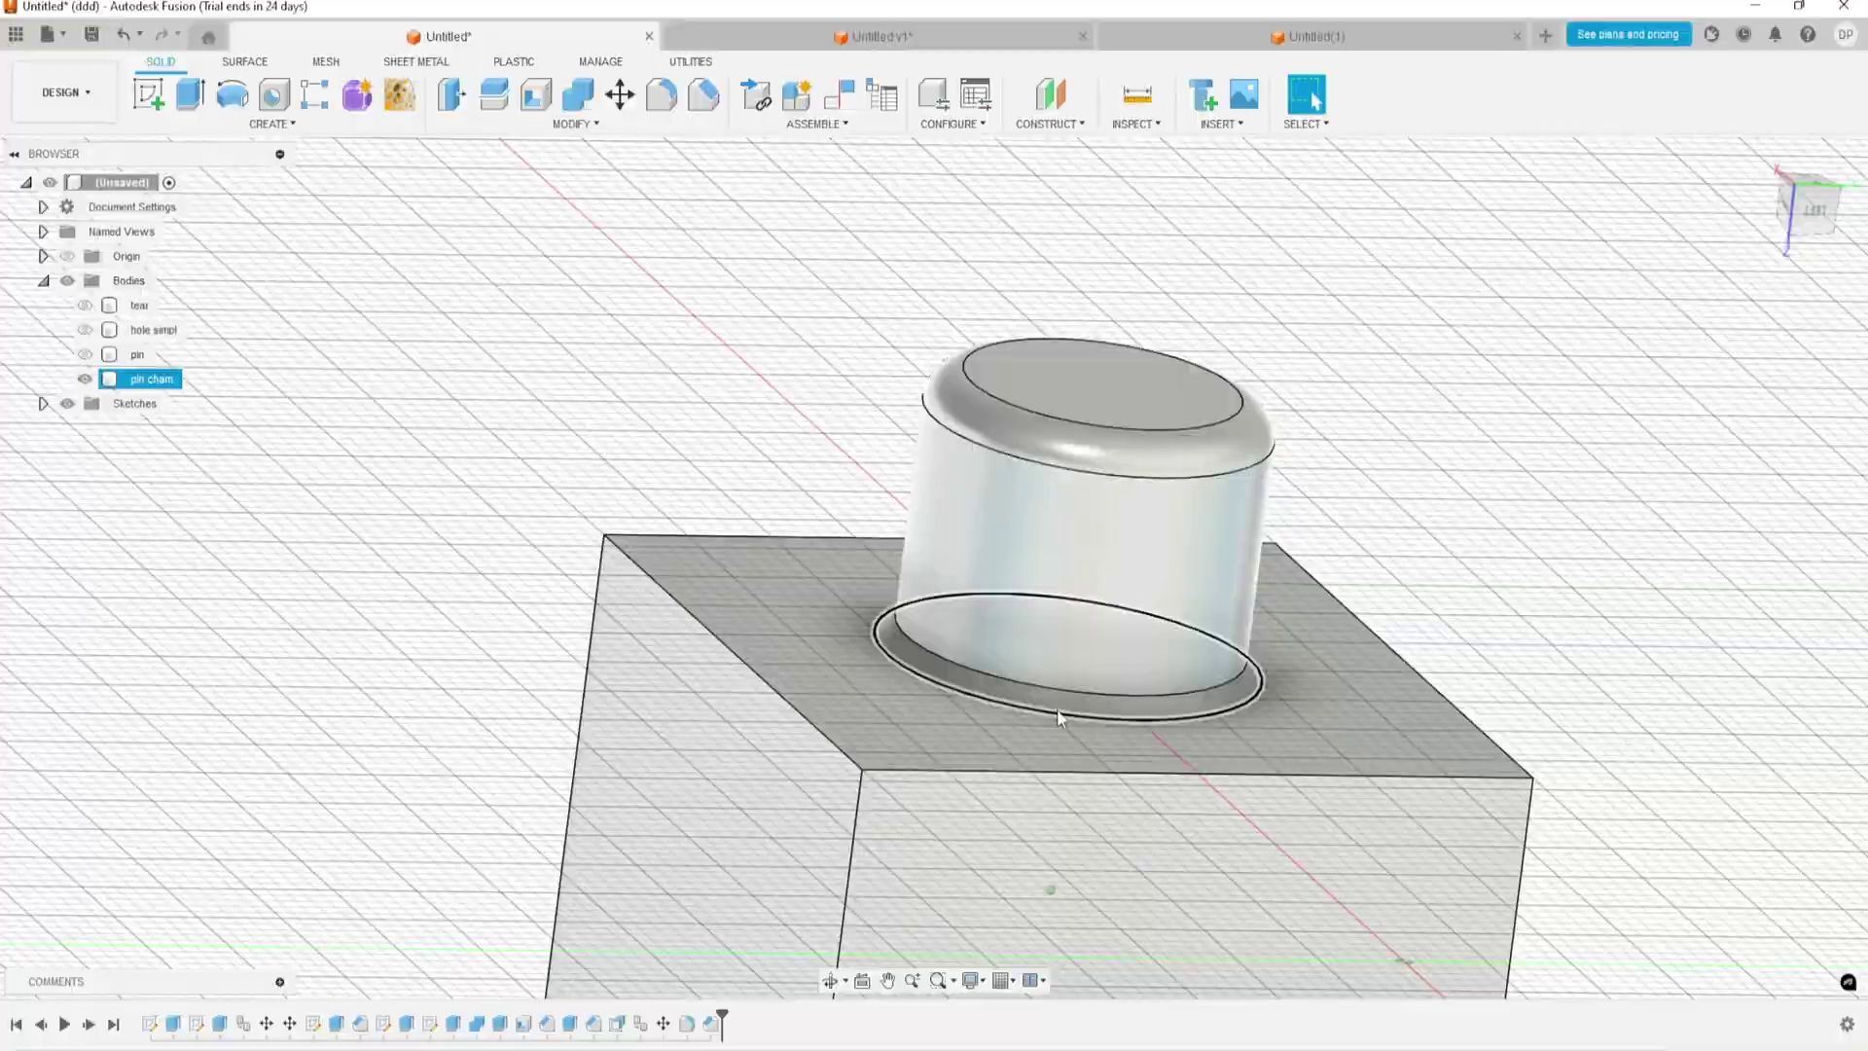